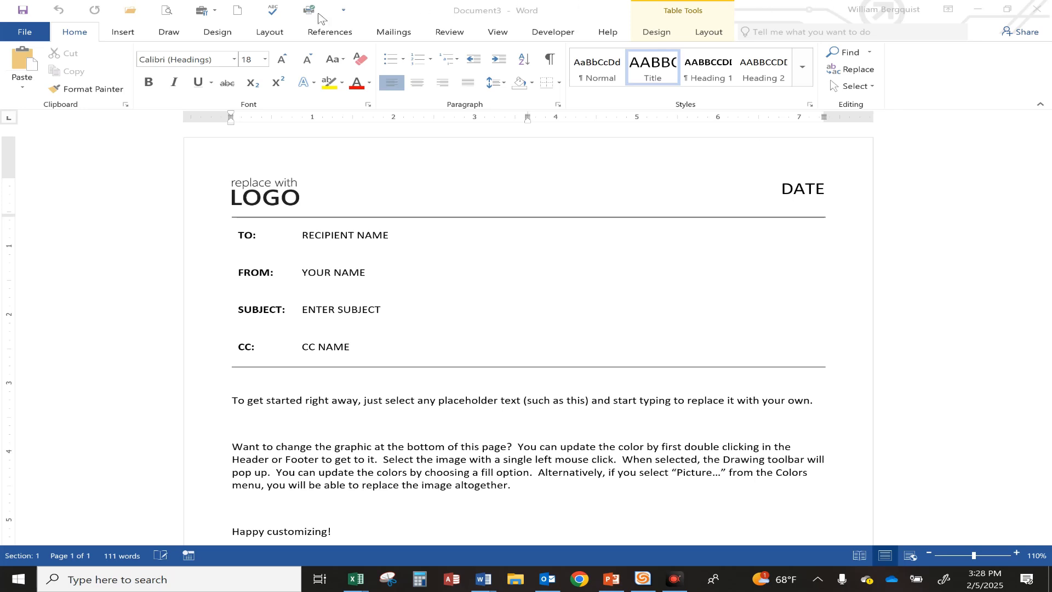
# Step: Set custom page margins of 1" for the top, left and right of the whole document
pyautogui.click(270, 32)
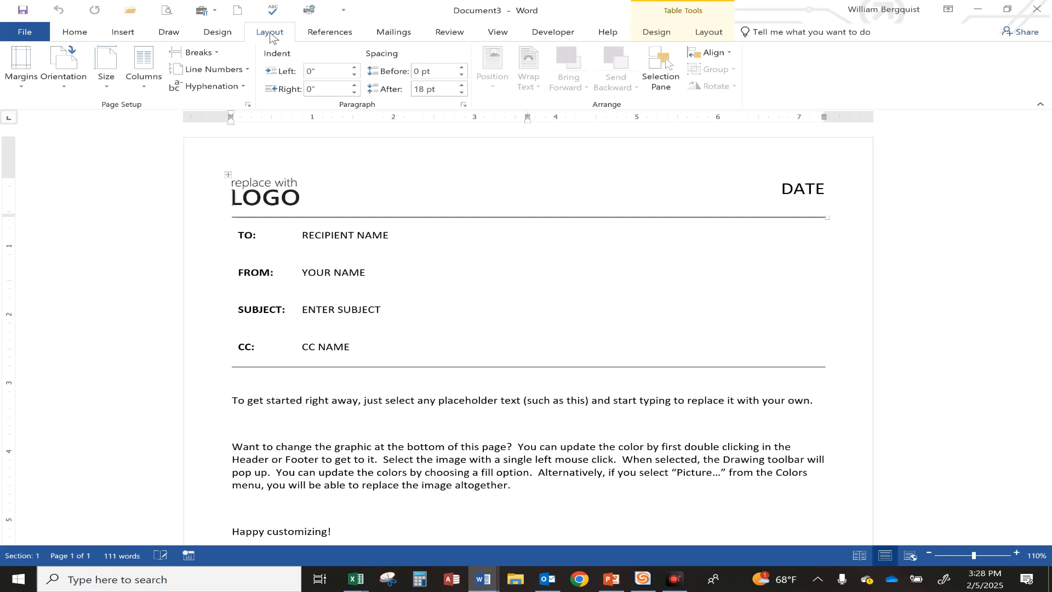
pyautogui.click(23, 88)
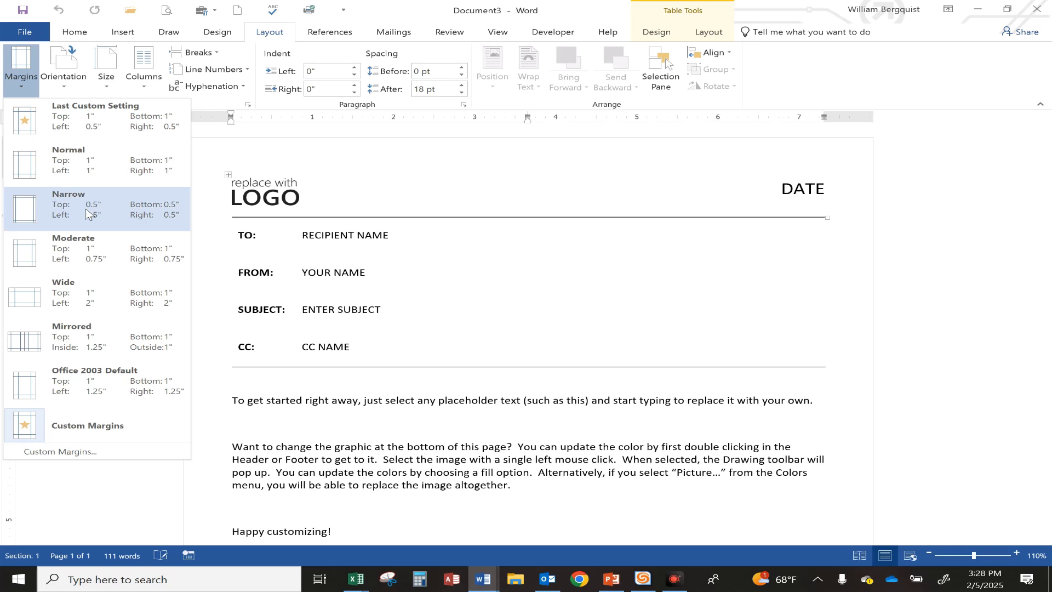
pyautogui.click(79, 453)
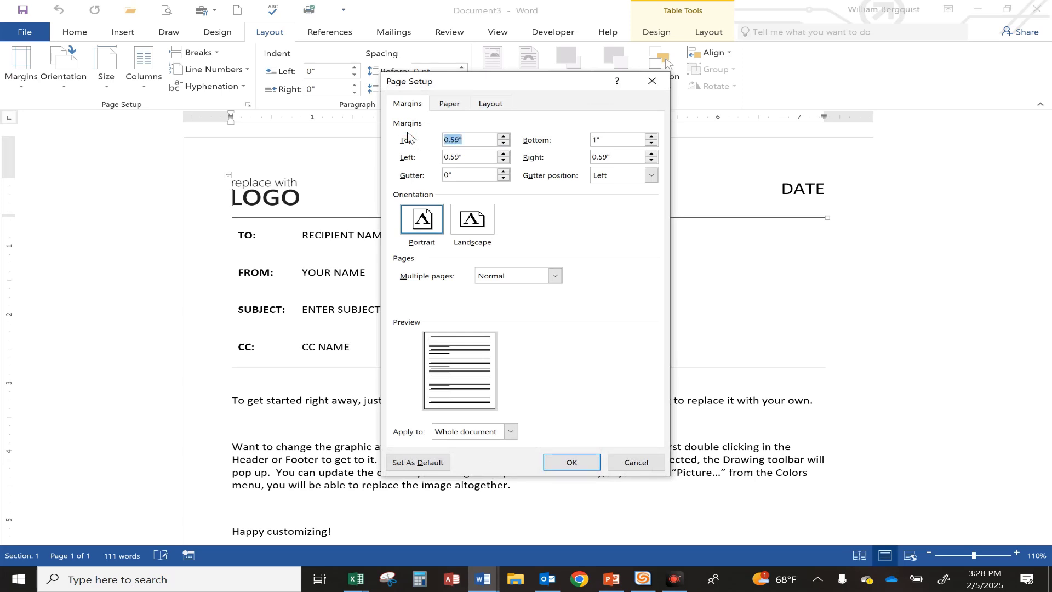
pyautogui.write('1')
pyautogui.press('Tab')
pyautogui.write('1')
pyautogui.press('Tab')
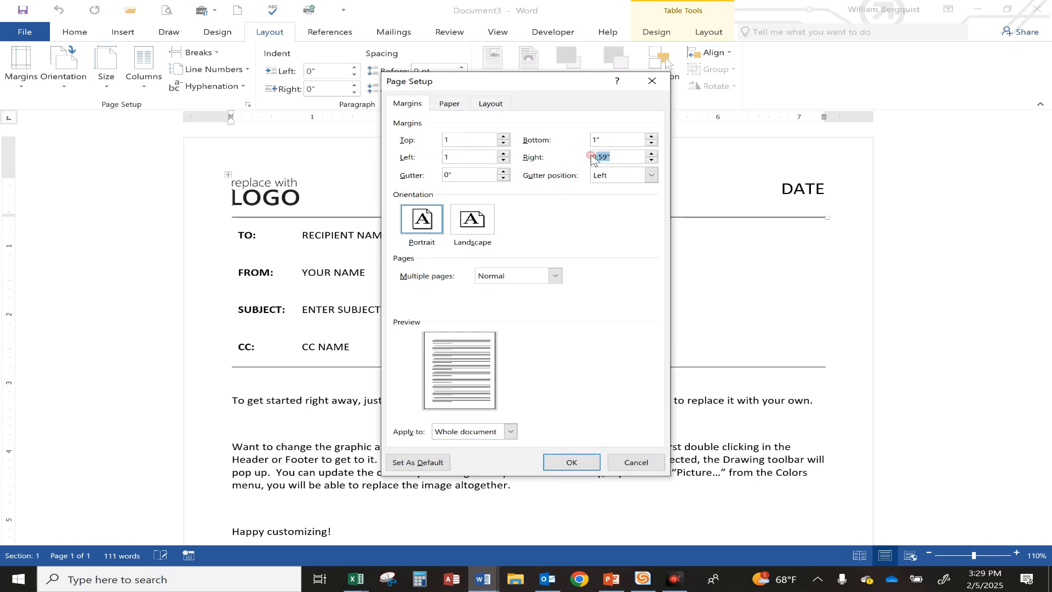
pyautogui.press('BackSpace')
pyautogui.press('BackSpace')
pyautogui.press('BackSpace')
pyautogui.press('BackSpace')
pyautogui.press('BackSpace')
pyautogui.write('1')
pyautogui.click(571, 463)
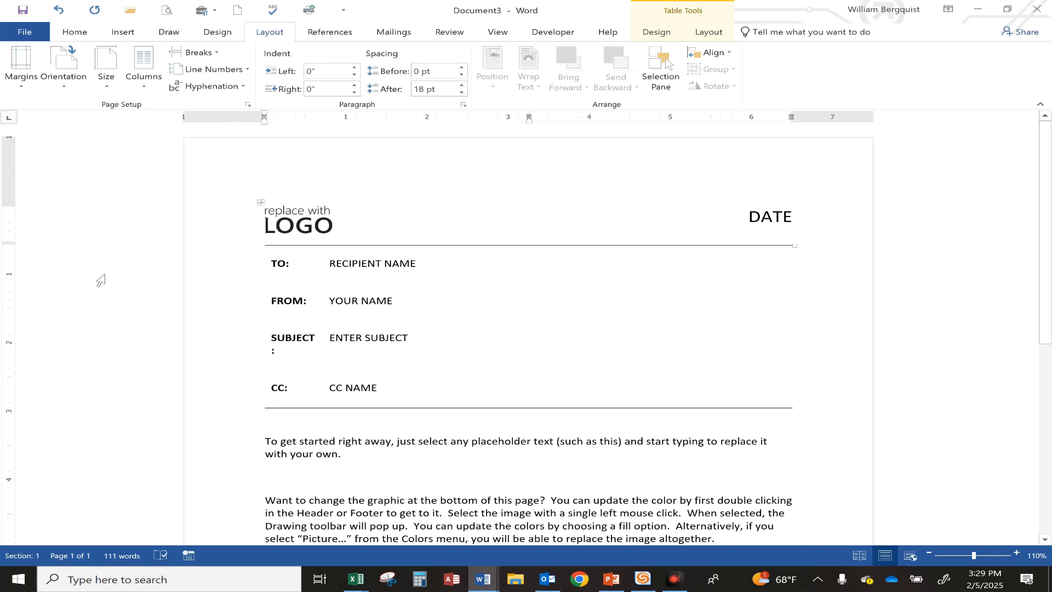
# Step: Reopen the Page Setup dialog from the vertical ruler to review the margins, and close it
pyautogui.doubleClick(8, 281)
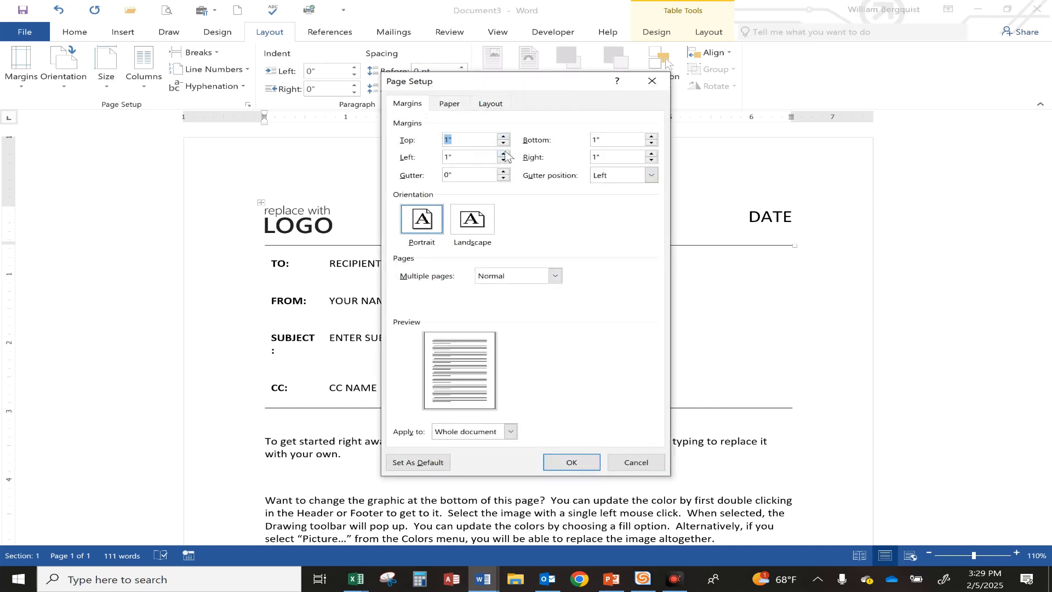
pyautogui.click(634, 463)
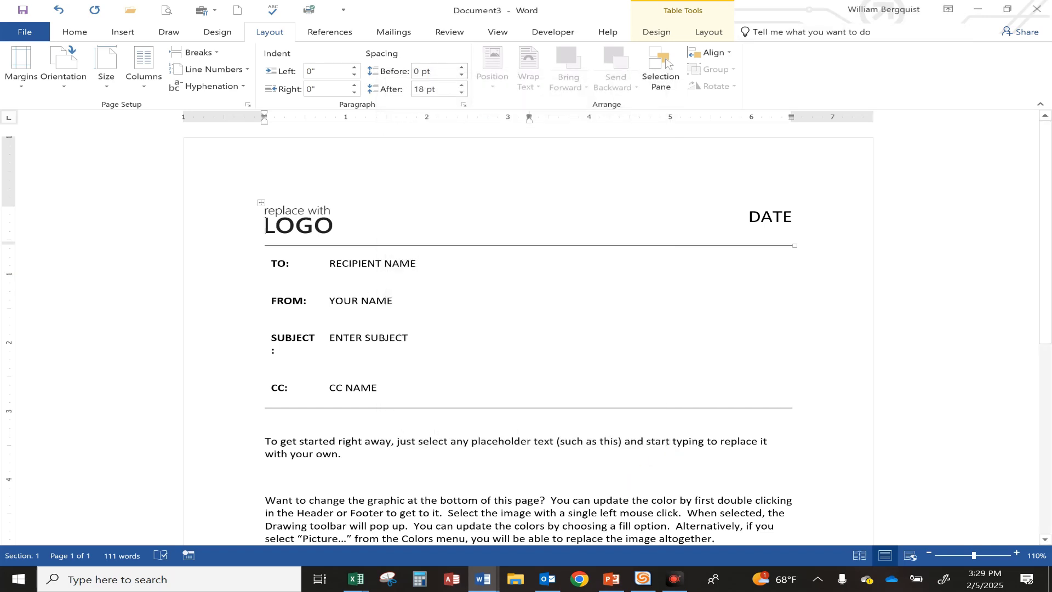
pyautogui.doubleClick(10, 290)
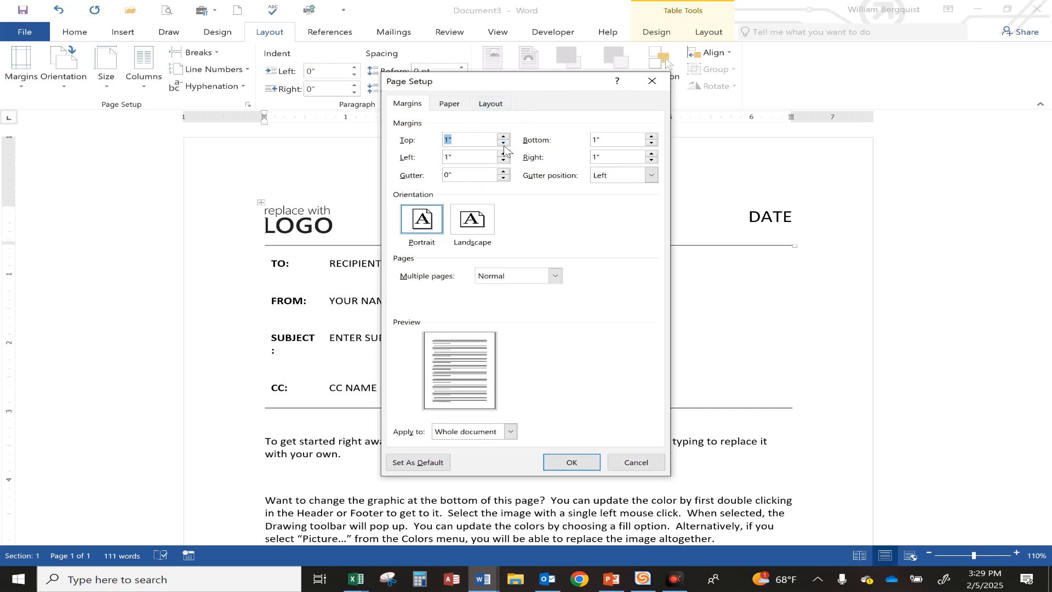
pyautogui.click(573, 463)
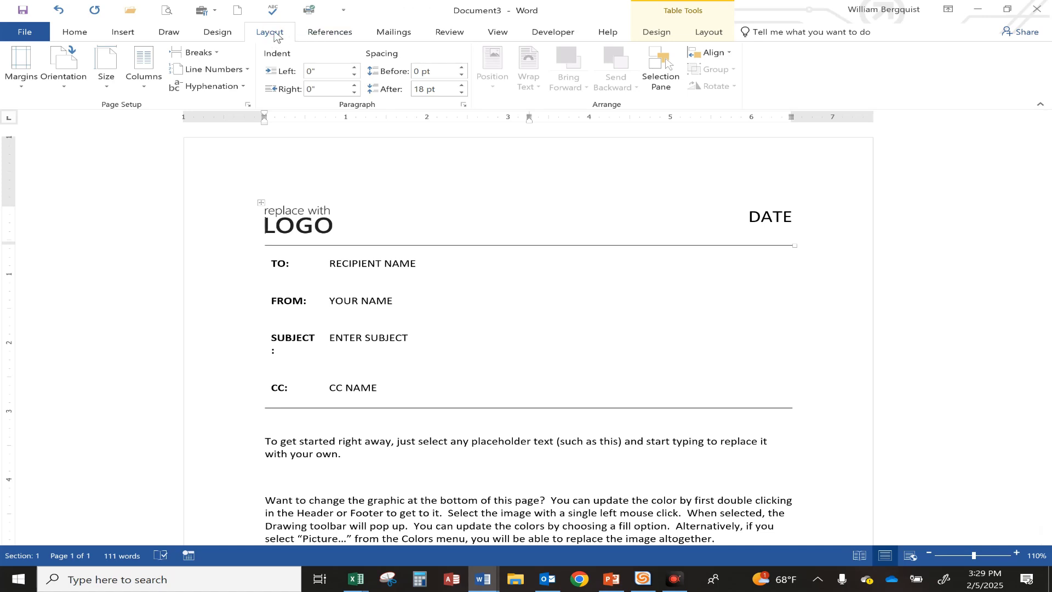
# Step: Apply the Narrow margin preset and the Organic theme to the memo
pyautogui.click(22, 82)
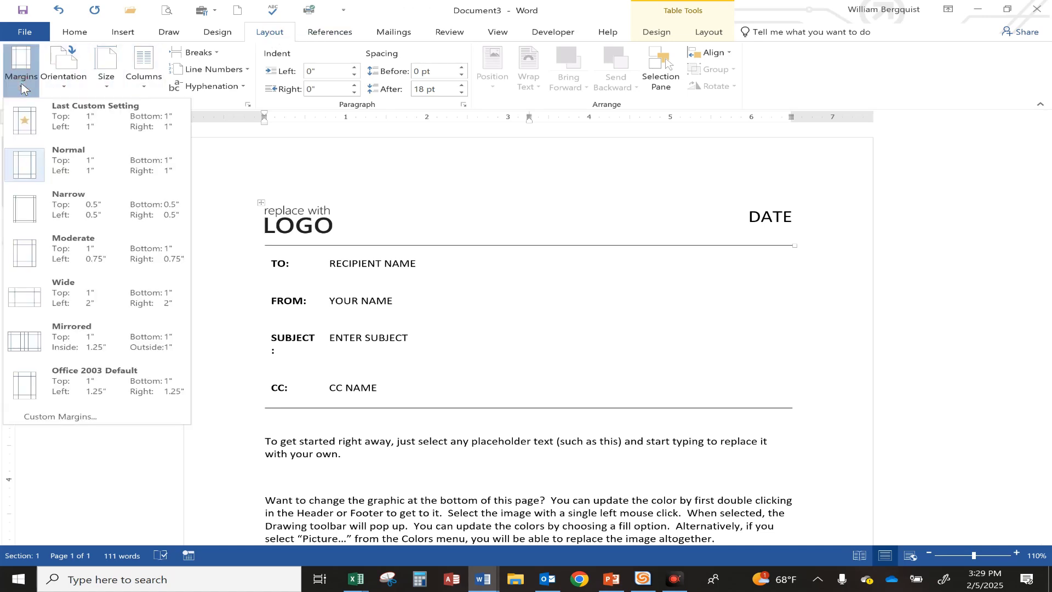
pyautogui.click(100, 211)
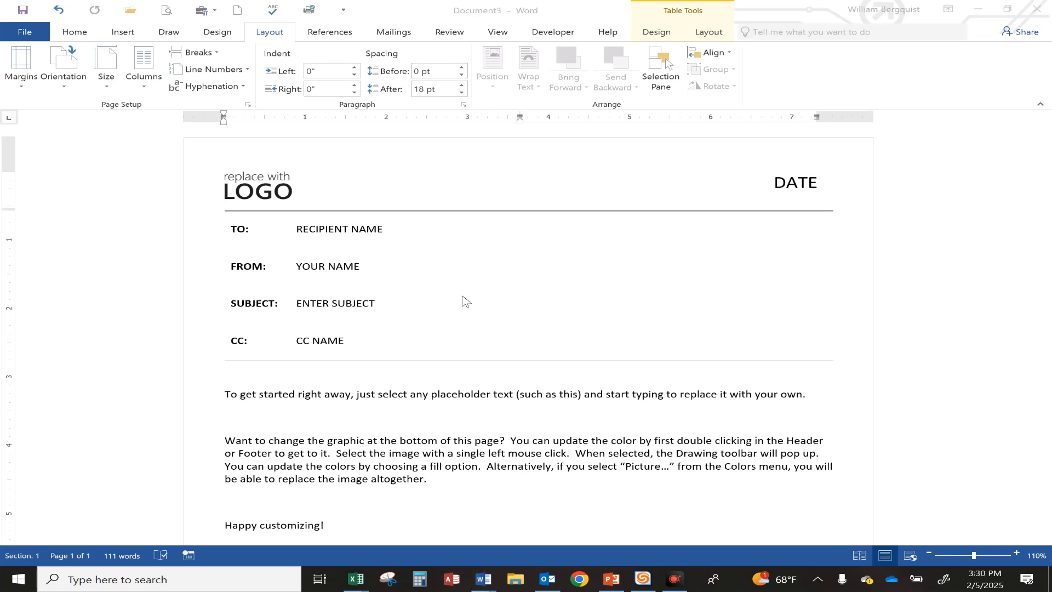
pyautogui.click(219, 31)
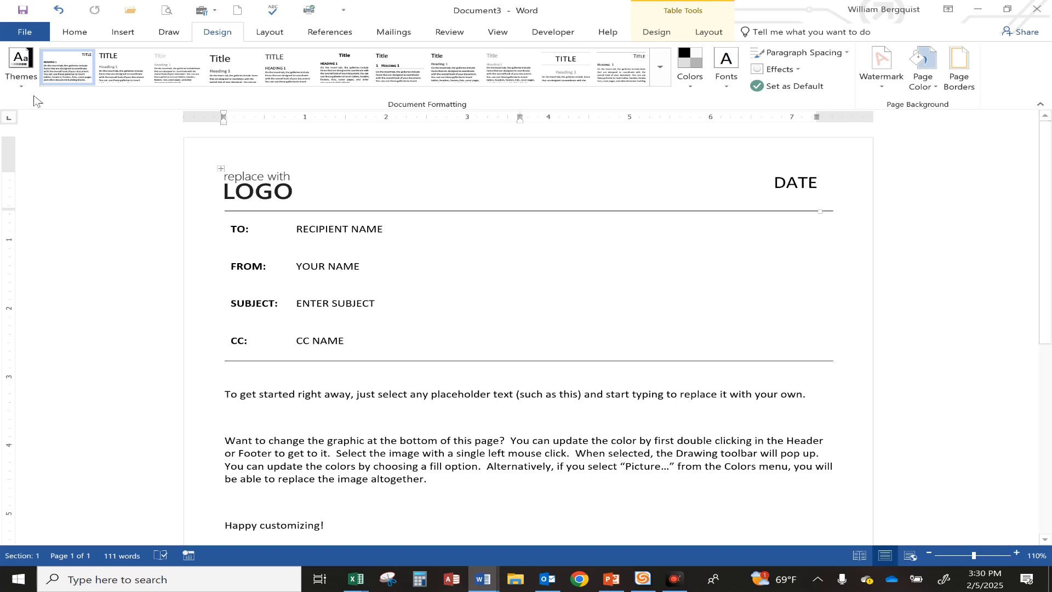
pyautogui.click(16, 84)
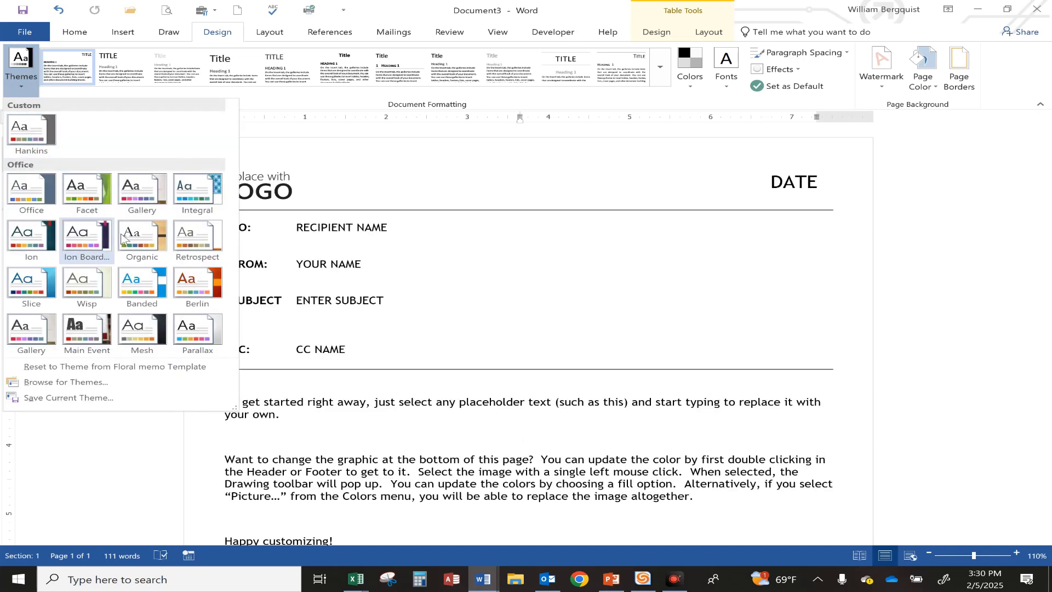
pyautogui.click(147, 246)
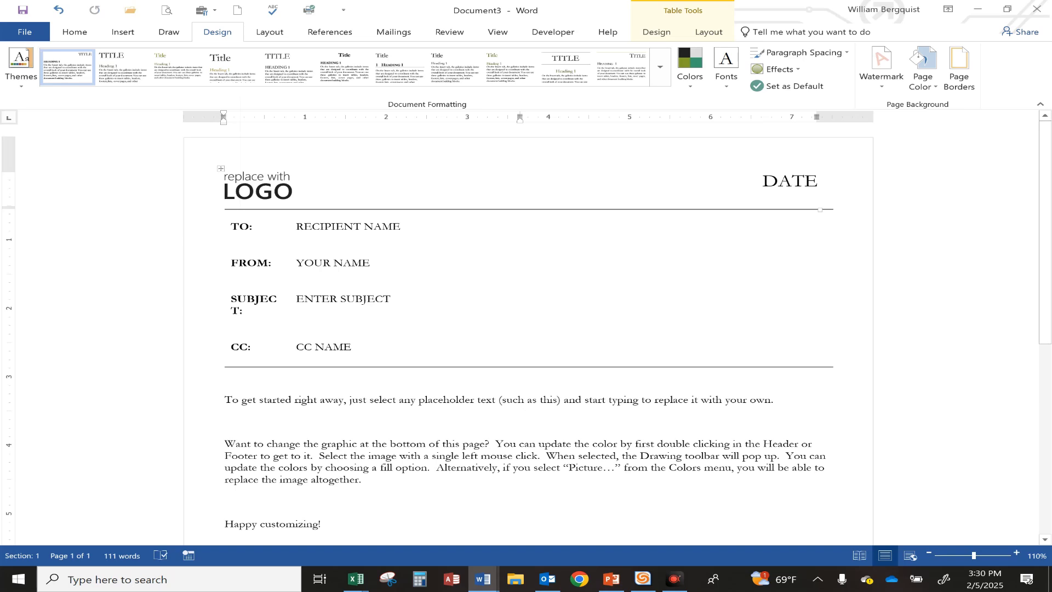
# Step: Set the memo's page color to Gold, Accent 6, Lighter 80%
pyautogui.click(924, 80)
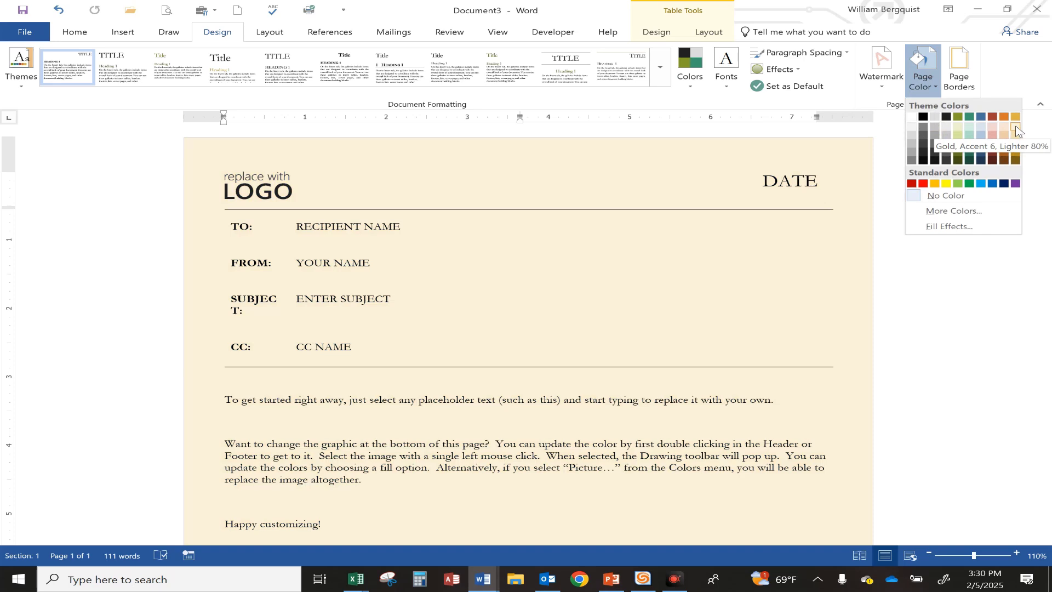
pyautogui.click(1015, 130)
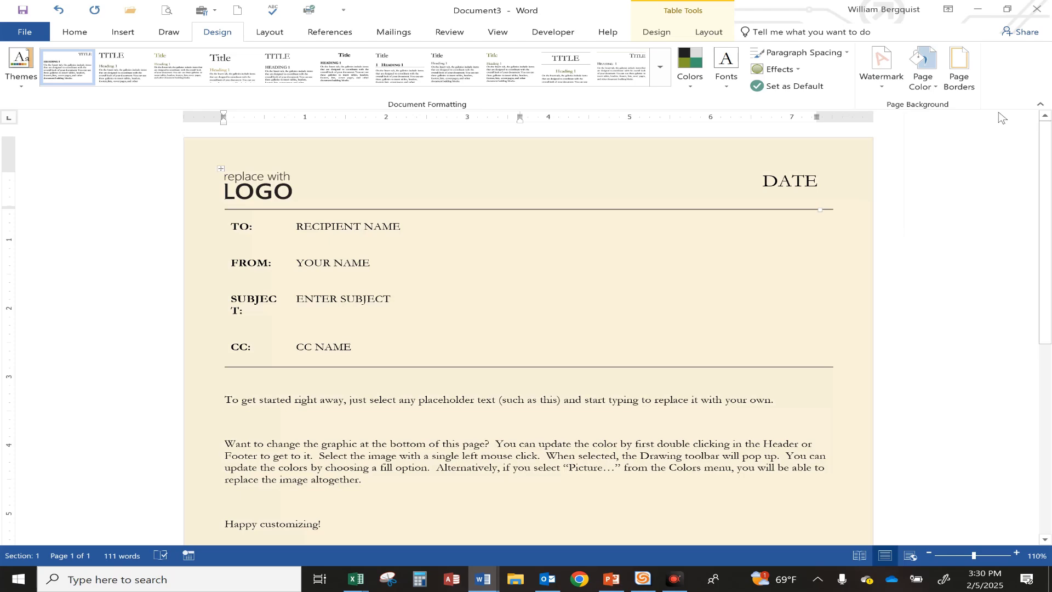
pyautogui.click(922, 65)
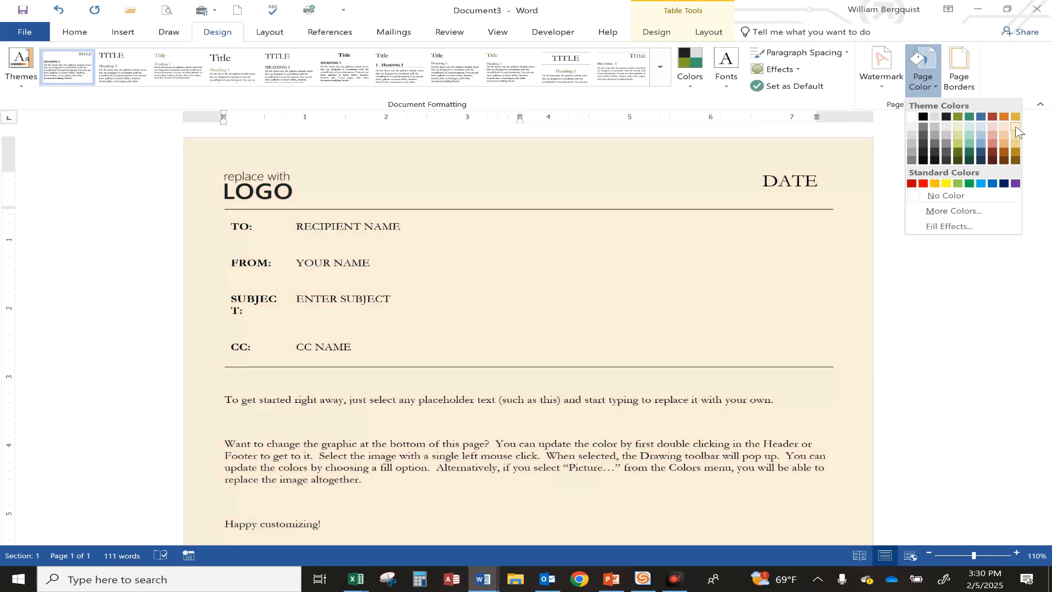
pyautogui.click(1015, 129)
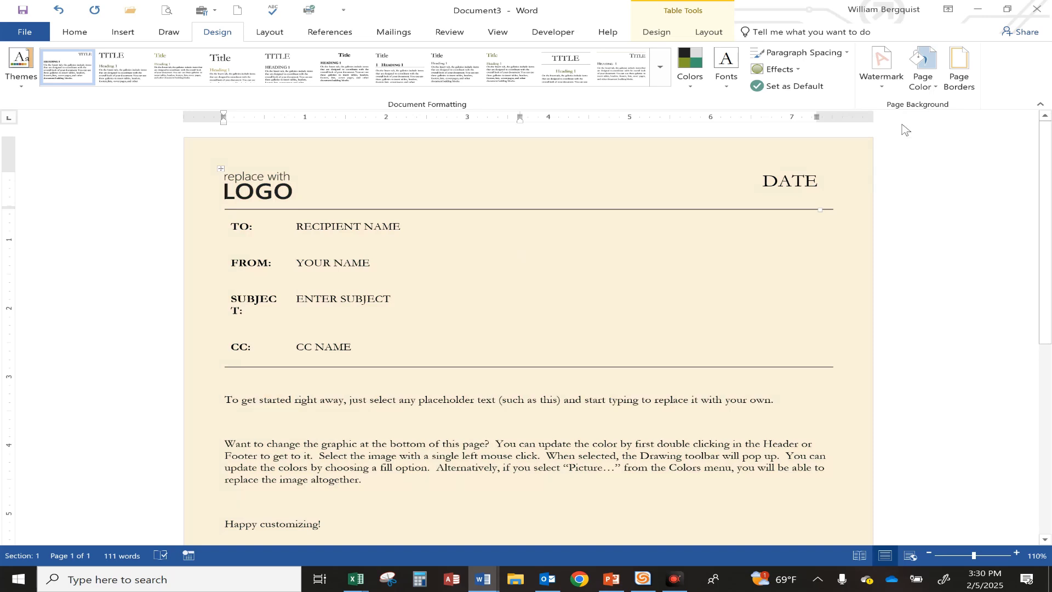
# Step: Clear the page color with No Color and reapply Gold, Accent 6, Lighter 80%
pyautogui.click(925, 82)
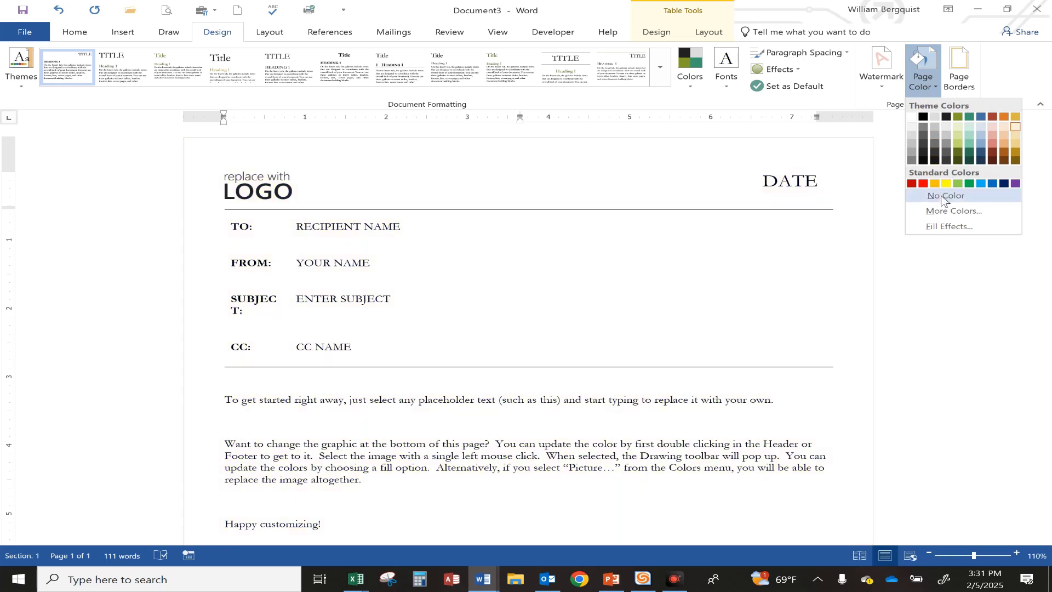
pyautogui.click(942, 197)
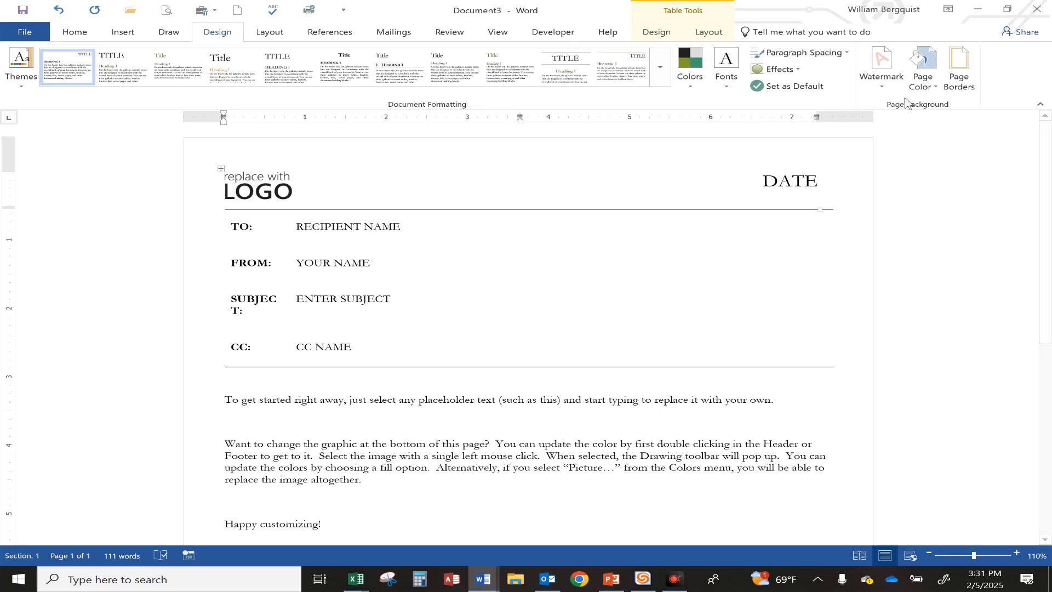
pyautogui.click(923, 74)
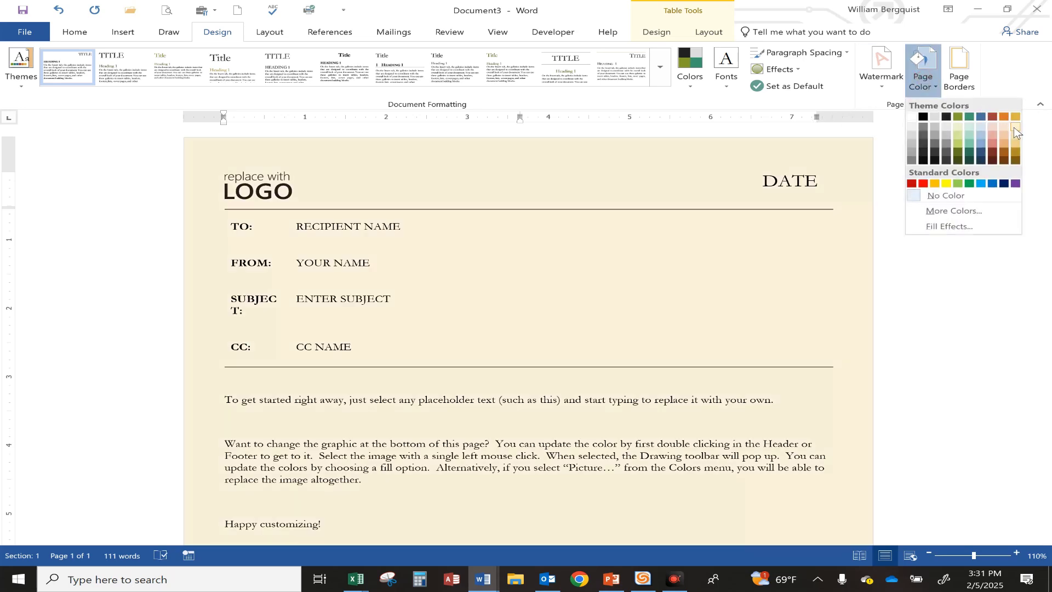
pyautogui.click(1015, 127)
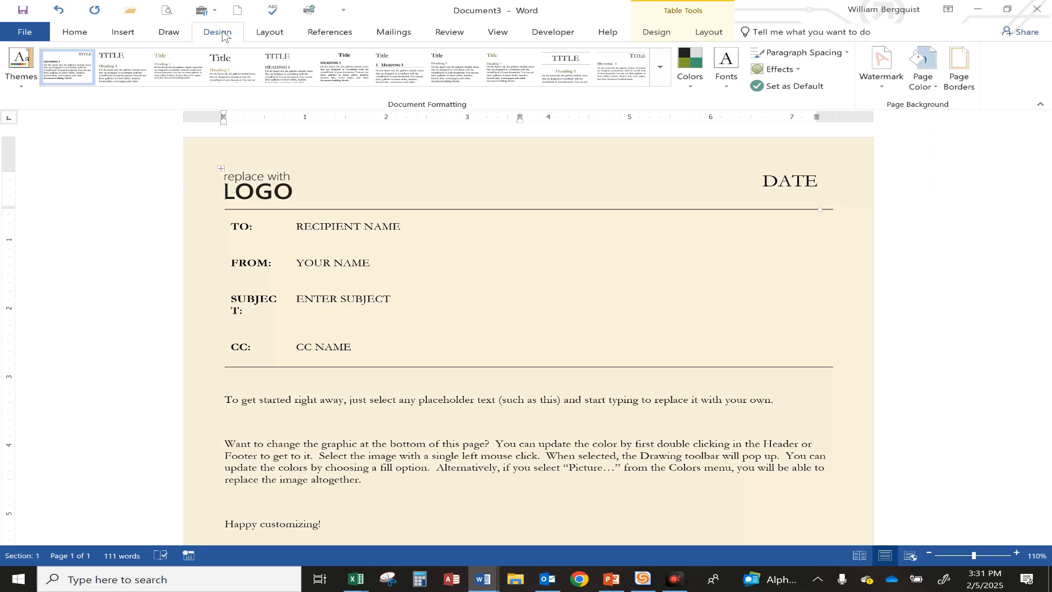
# Step: Choose a Box page border with the double-line style for the whole document
pyautogui.click(962, 91)
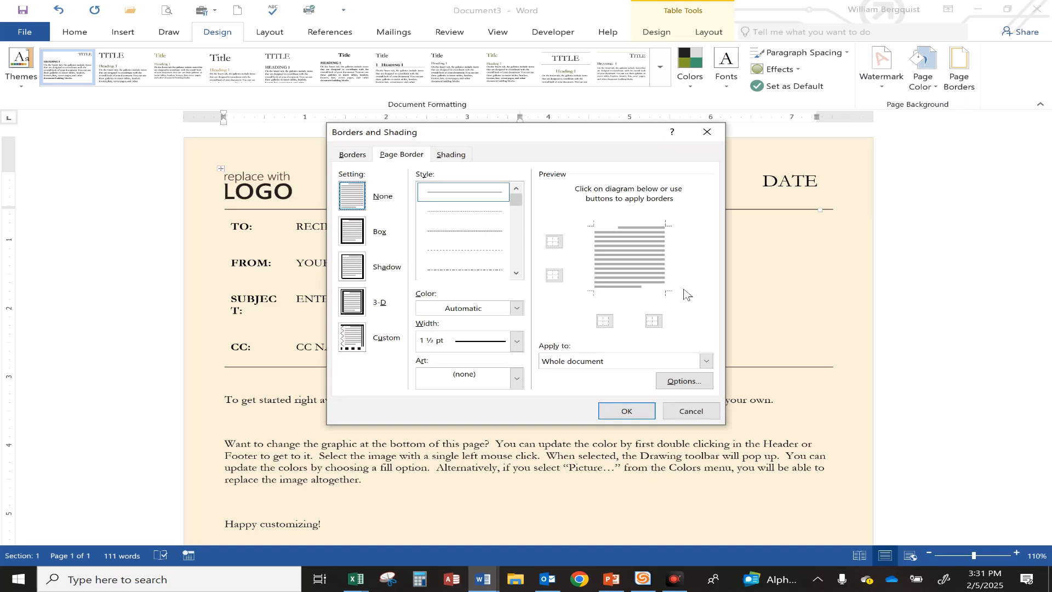
pyautogui.click(351, 232)
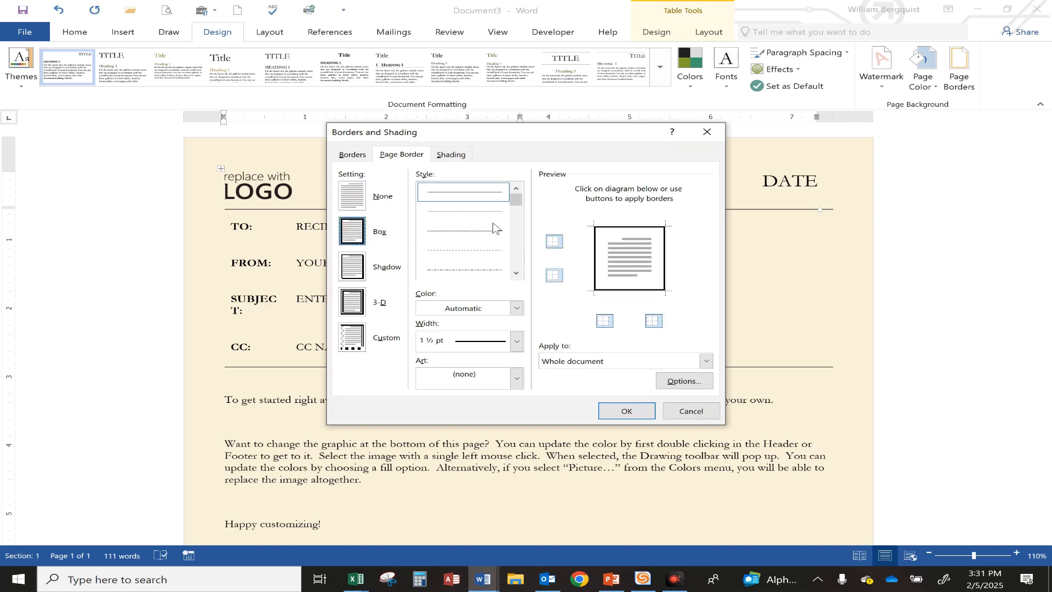
pyautogui.click(516, 273)
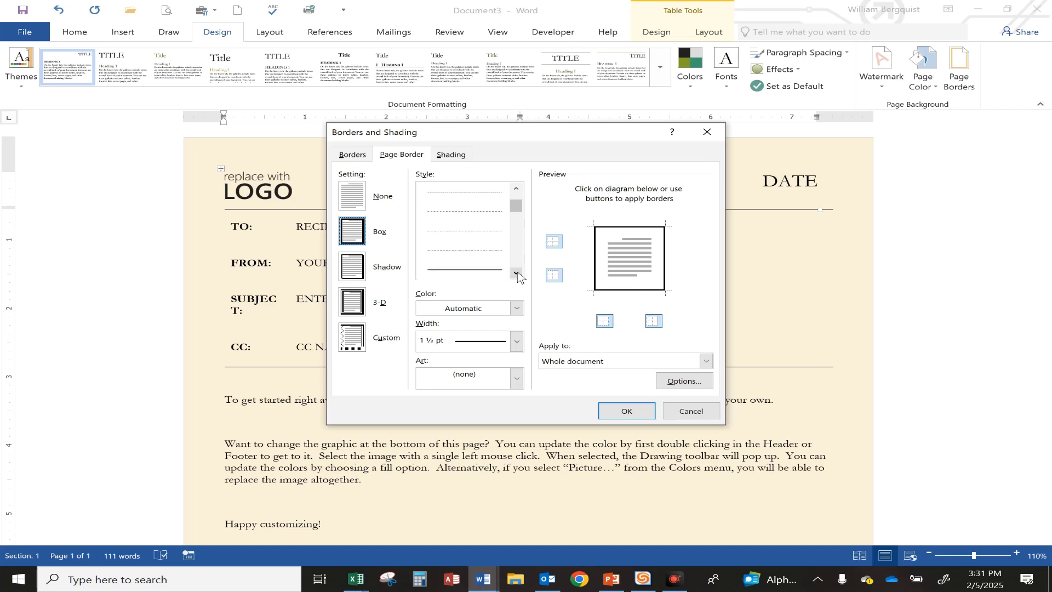
pyautogui.click(516, 273)
pyautogui.click(469, 252)
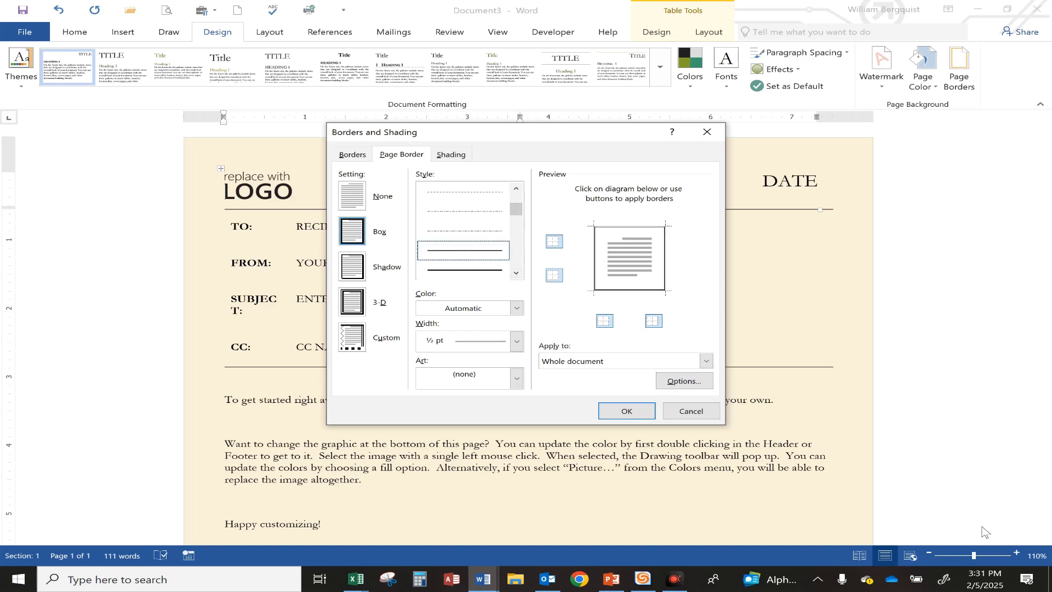
pyautogui.click(998, 529)
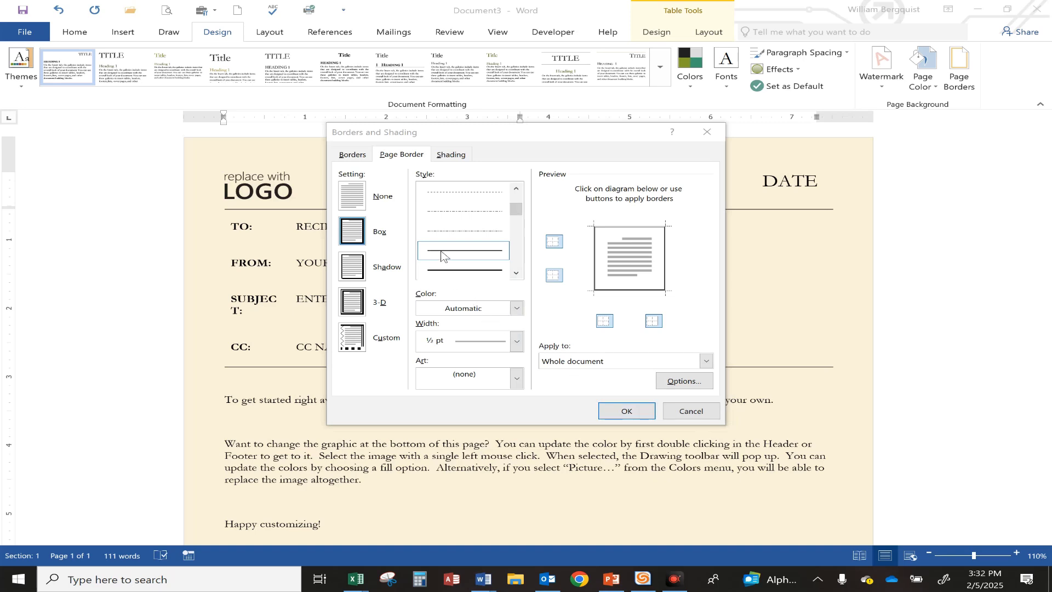
# Step: Set the page border's color to Gold, Accent 6 from the theme colors and its width to ¾ pt
pyautogui.click(446, 309)
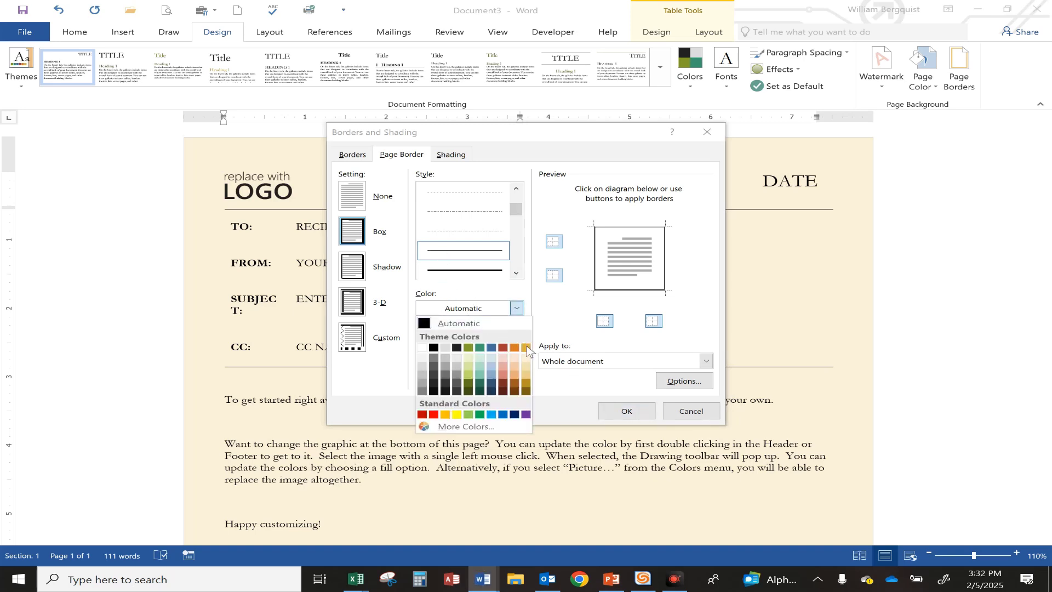
pyautogui.click(526, 349)
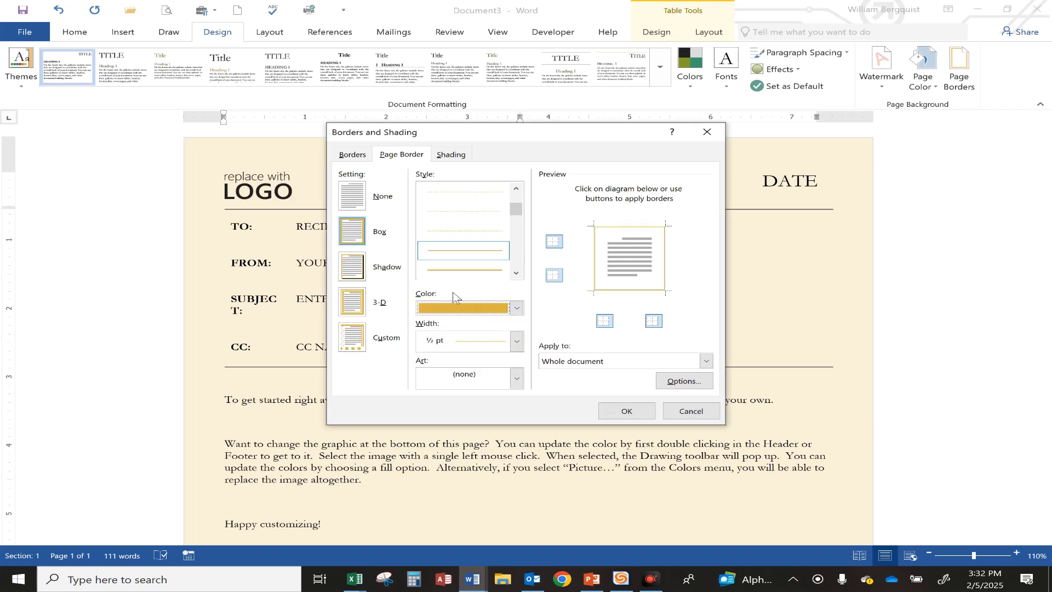
pyautogui.click(442, 343)
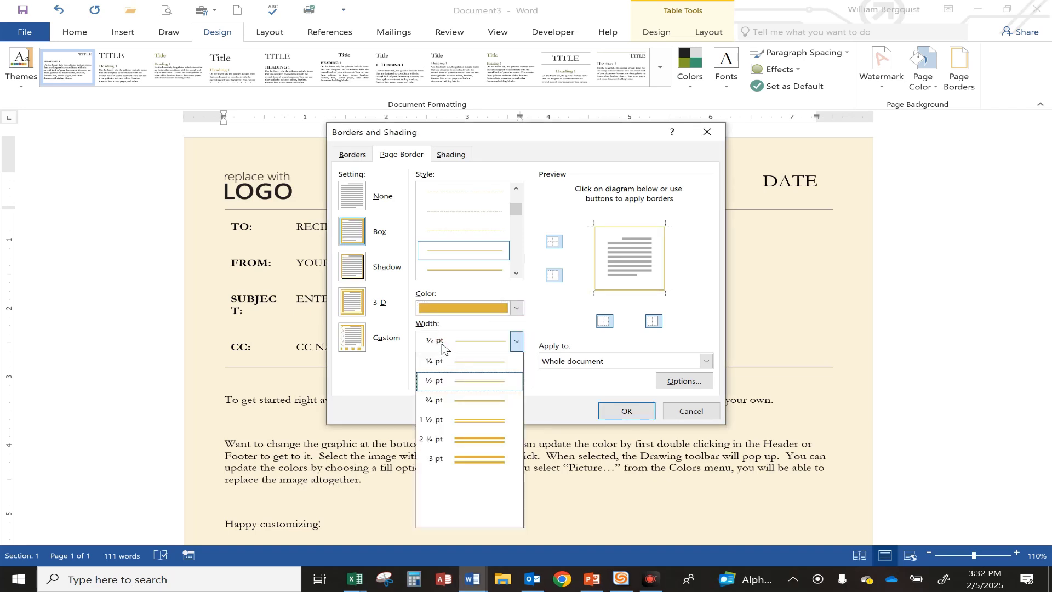
pyautogui.click(485, 402)
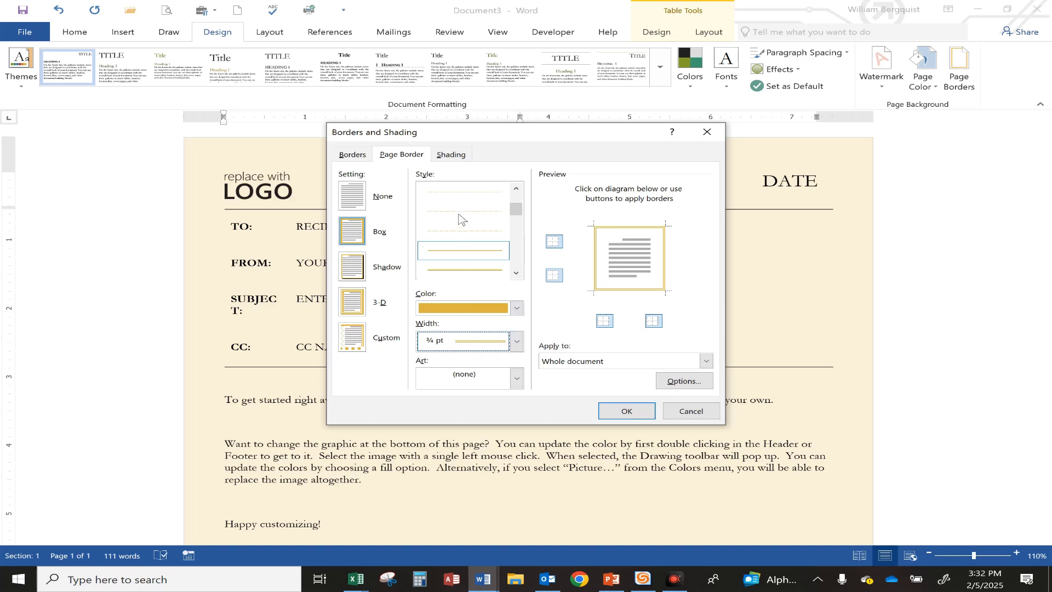
# Step: Switch the page border to a dashed line style and return it to the double line
pyautogui.click(456, 193)
pyautogui.click(455, 251)
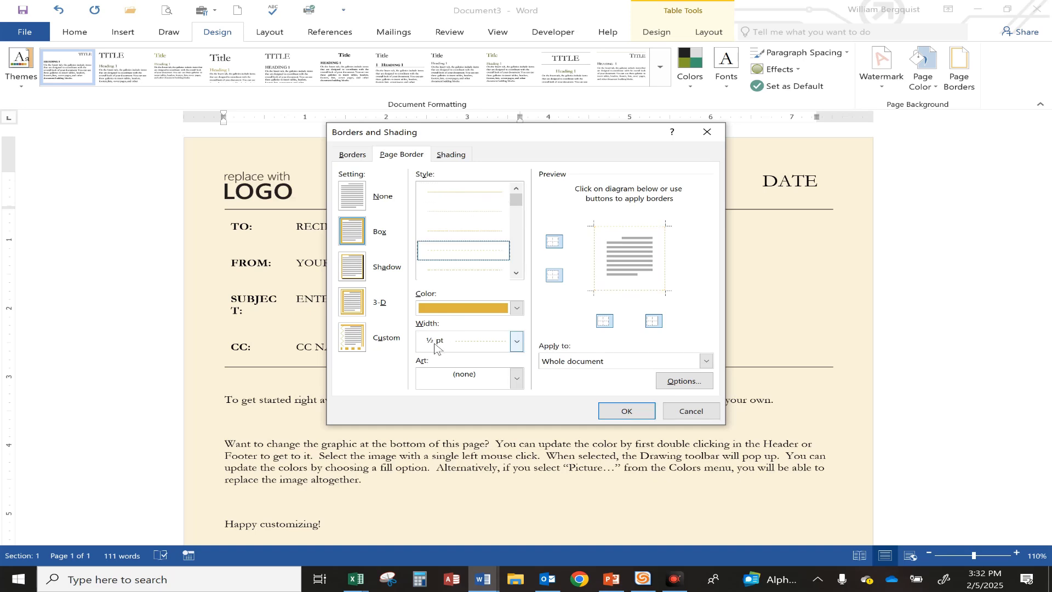
pyautogui.click(516, 273)
pyautogui.click(517, 273)
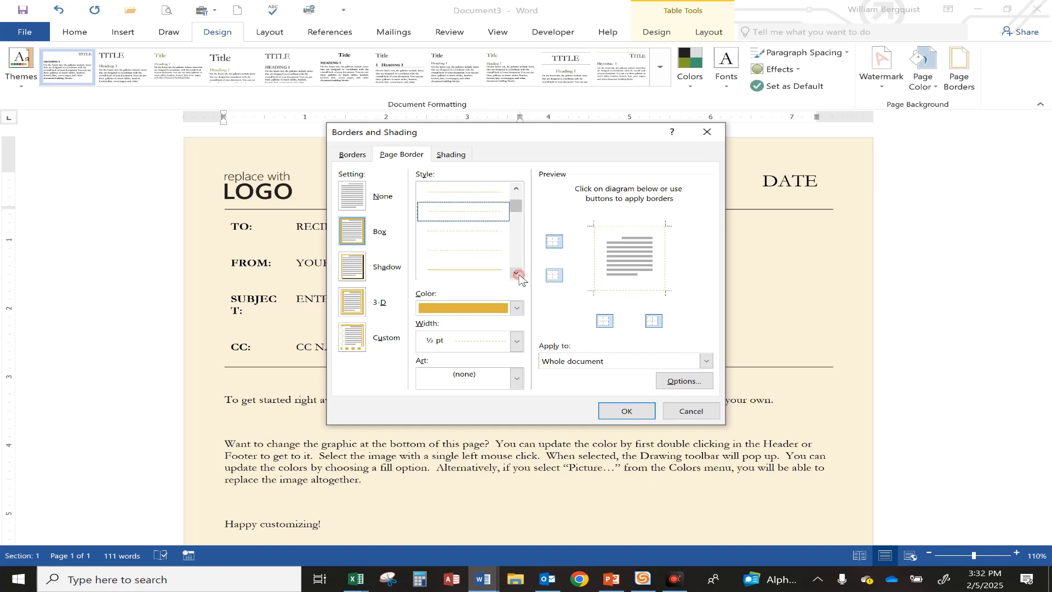
pyautogui.click(476, 272)
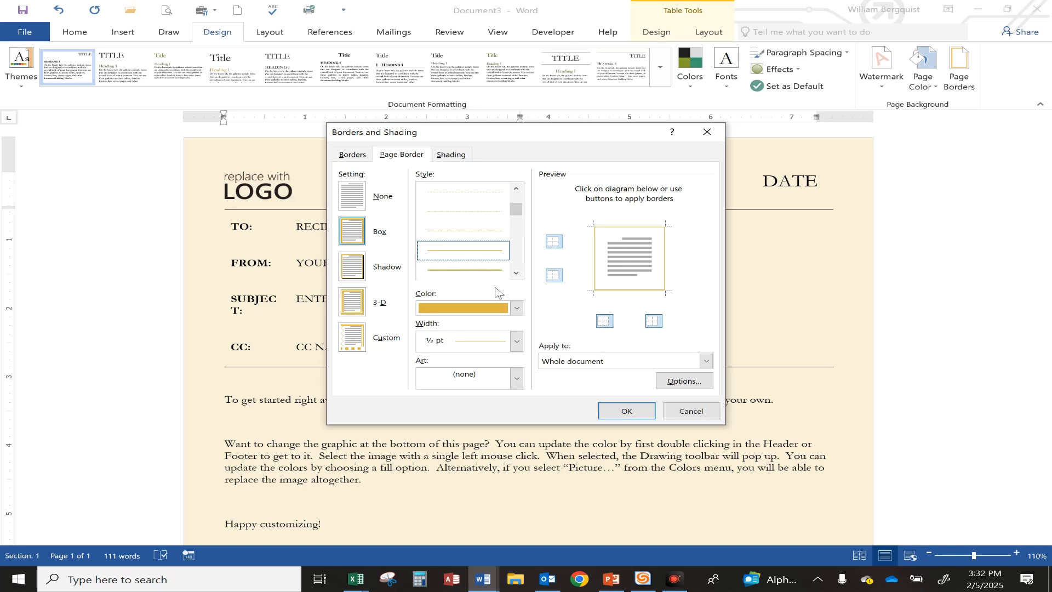
# Step: Set the page border's width to ¾ pt and apply the border to the whole document
pyautogui.click(435, 342)
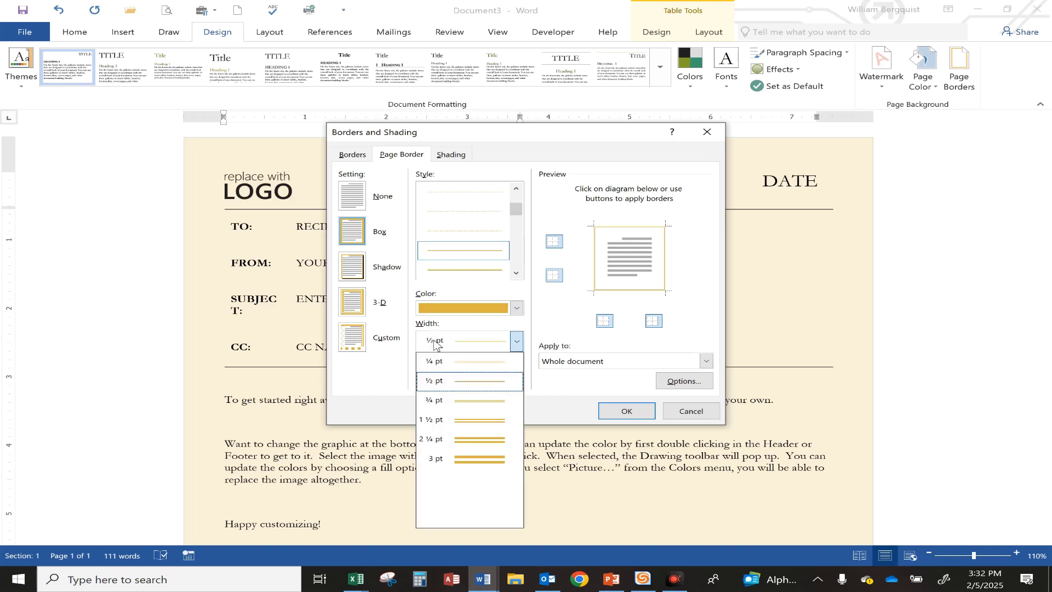
pyautogui.click(459, 401)
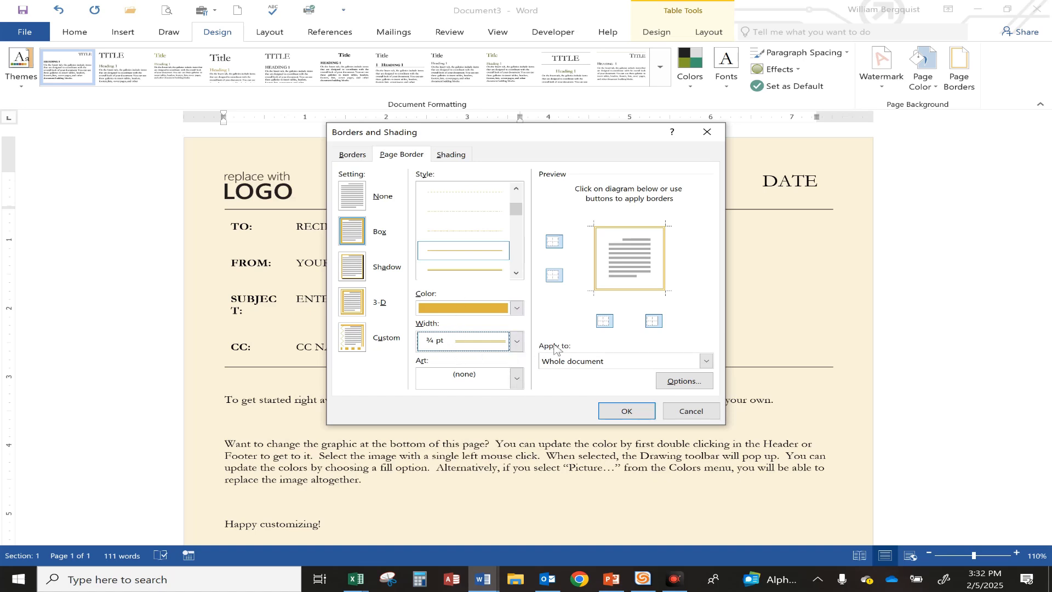
pyautogui.click(568, 362)
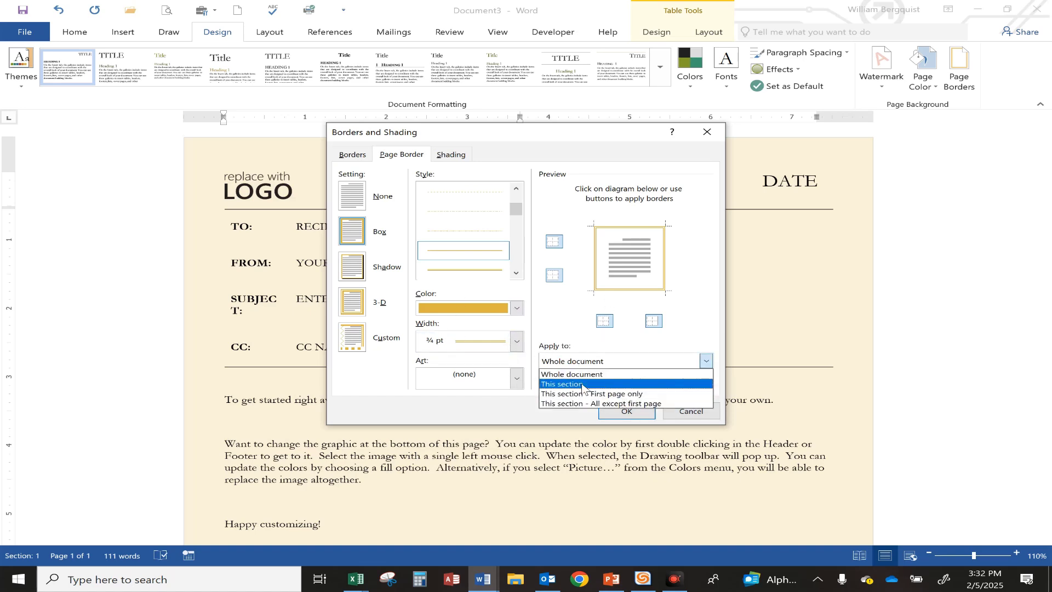
pyautogui.click(566, 375)
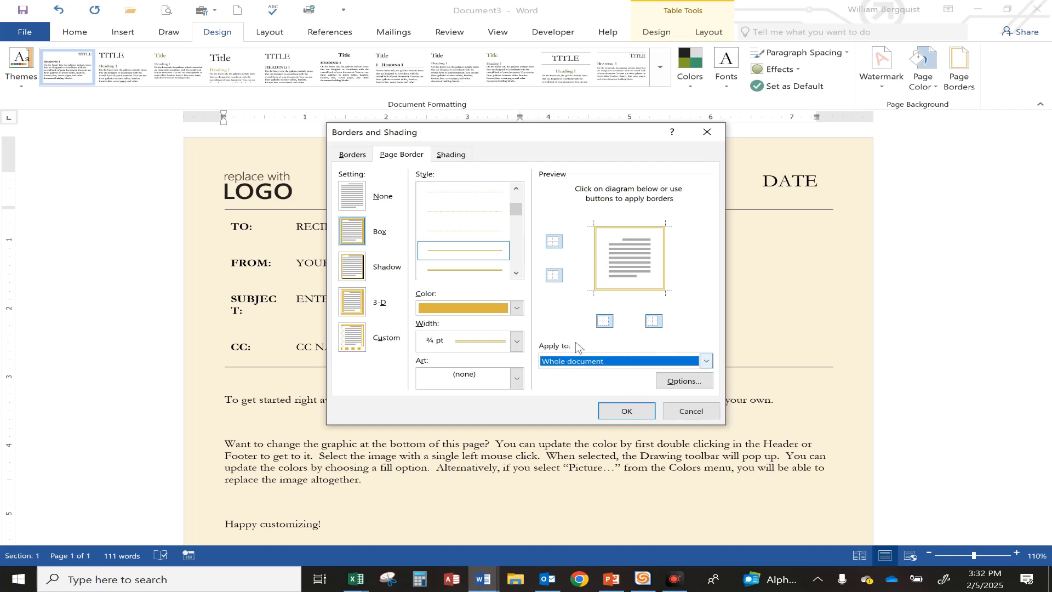
pyautogui.click(627, 411)
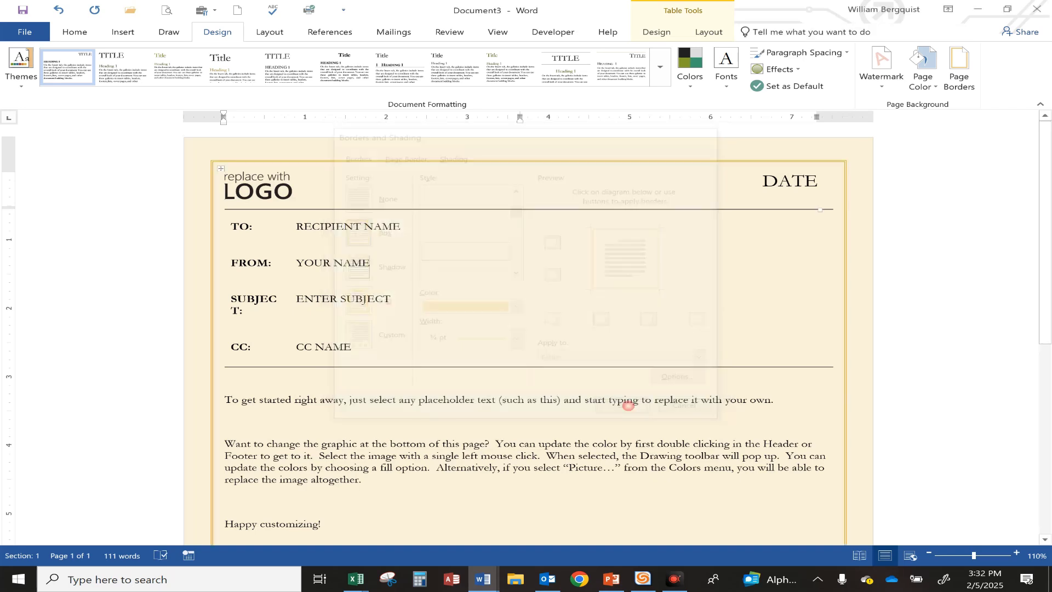
pyautogui.scroll(-6, 527, 329)
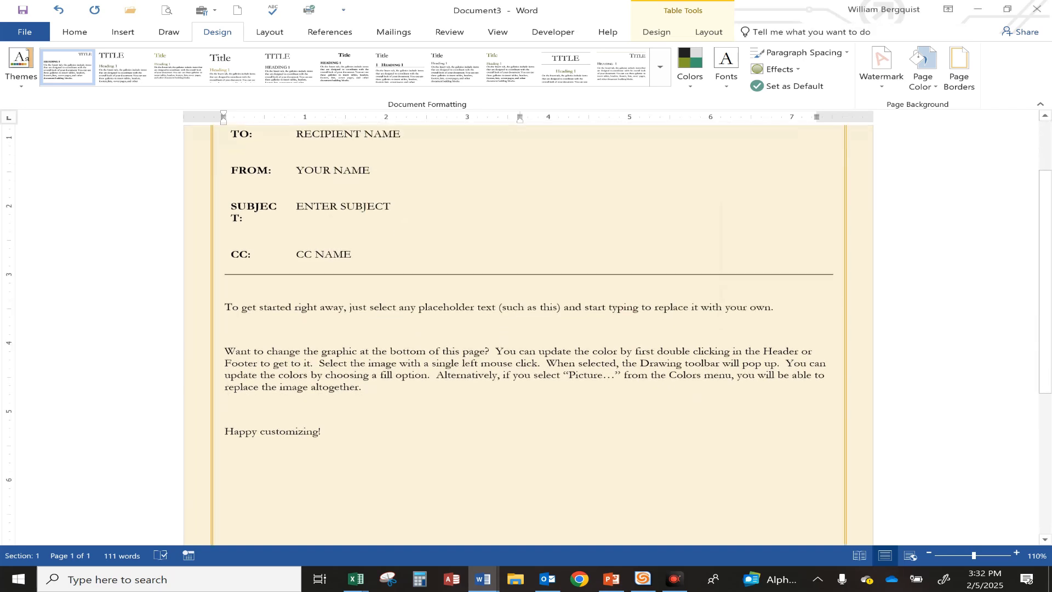
pyautogui.scroll(7, 528, 328)
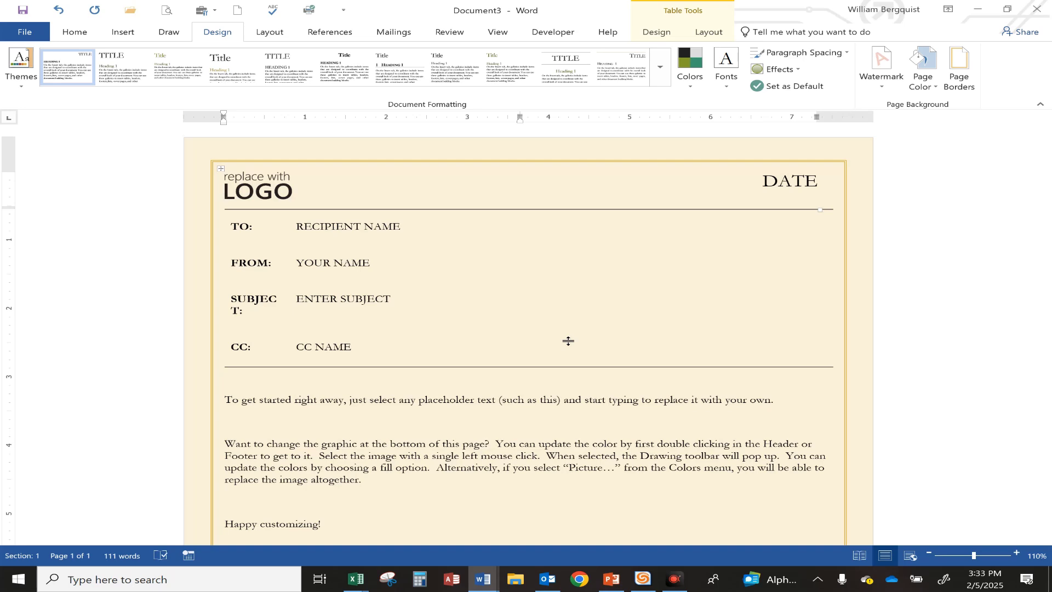
# Step: Add the CONFIDENTIAL 1 watermark to the memo and remove it again
pyautogui.click(881, 88)
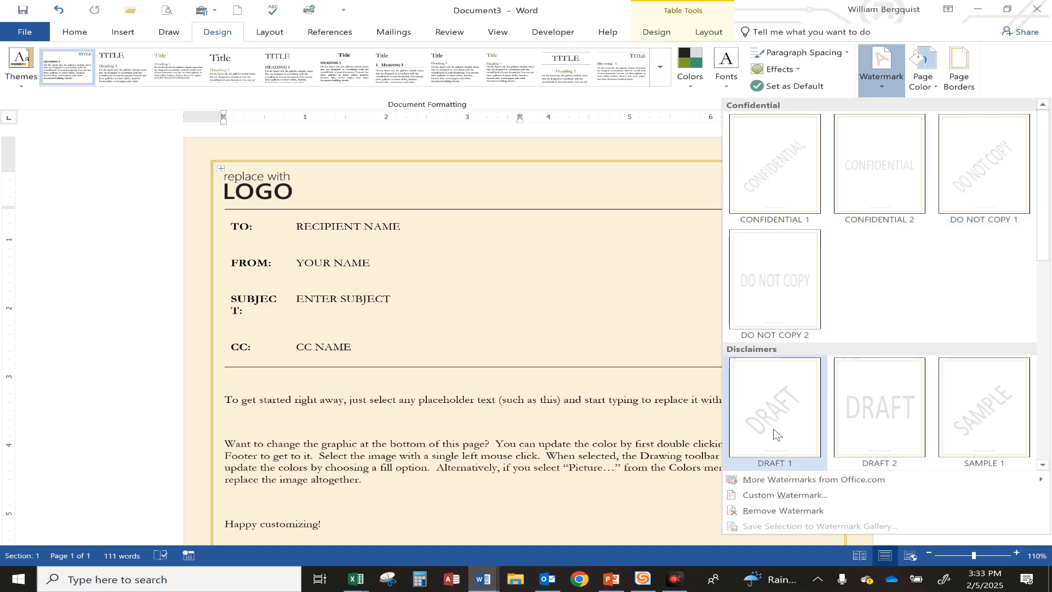
pyautogui.moveTo(1044, 210); pyautogui.dragTo(1050, 408)
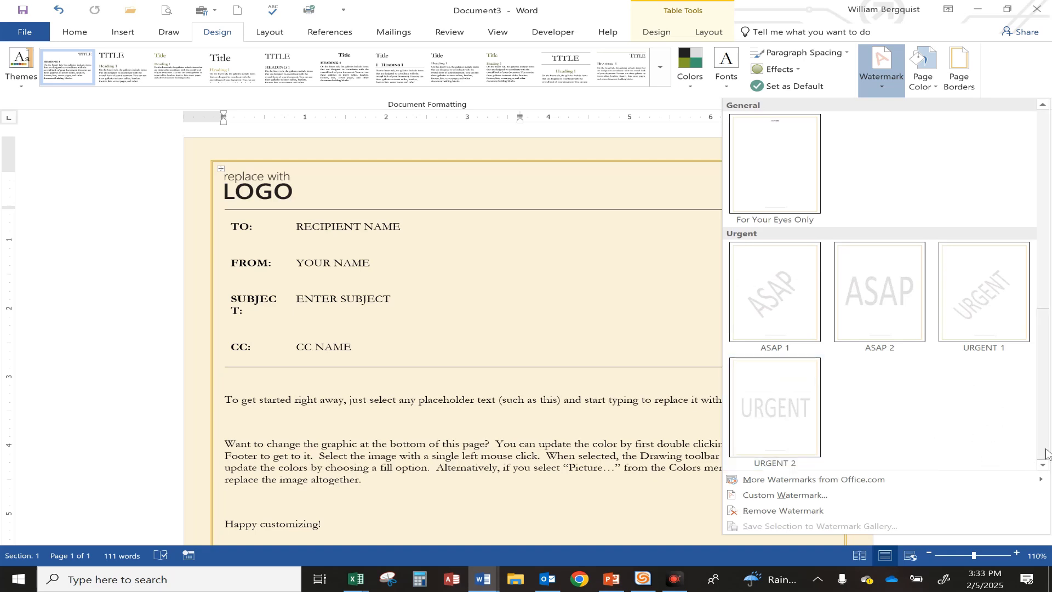
pyautogui.moveTo(1045, 454); pyautogui.dragTo(938, 272)
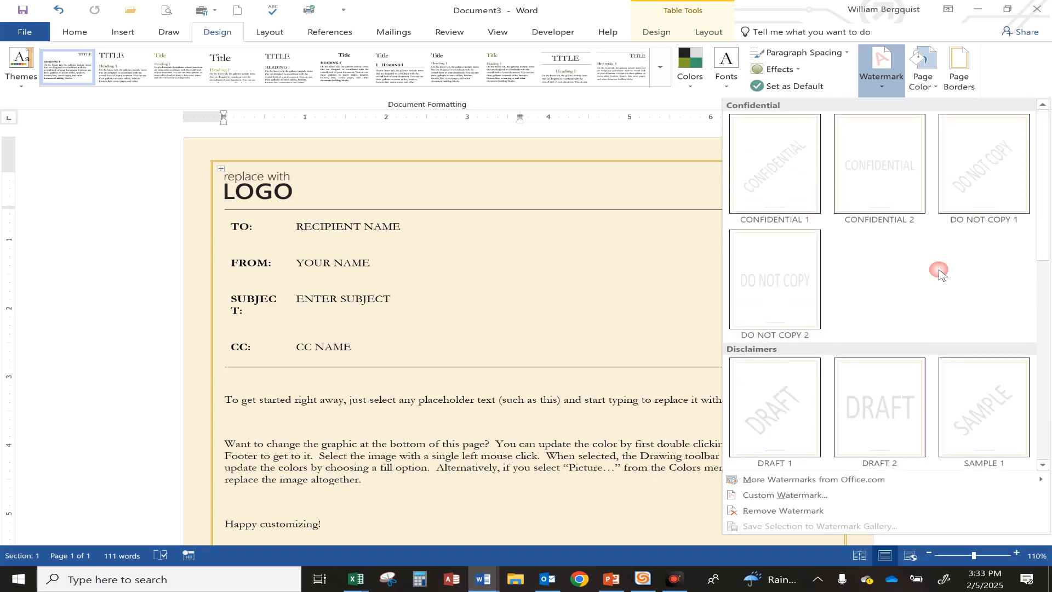
pyautogui.click(782, 179)
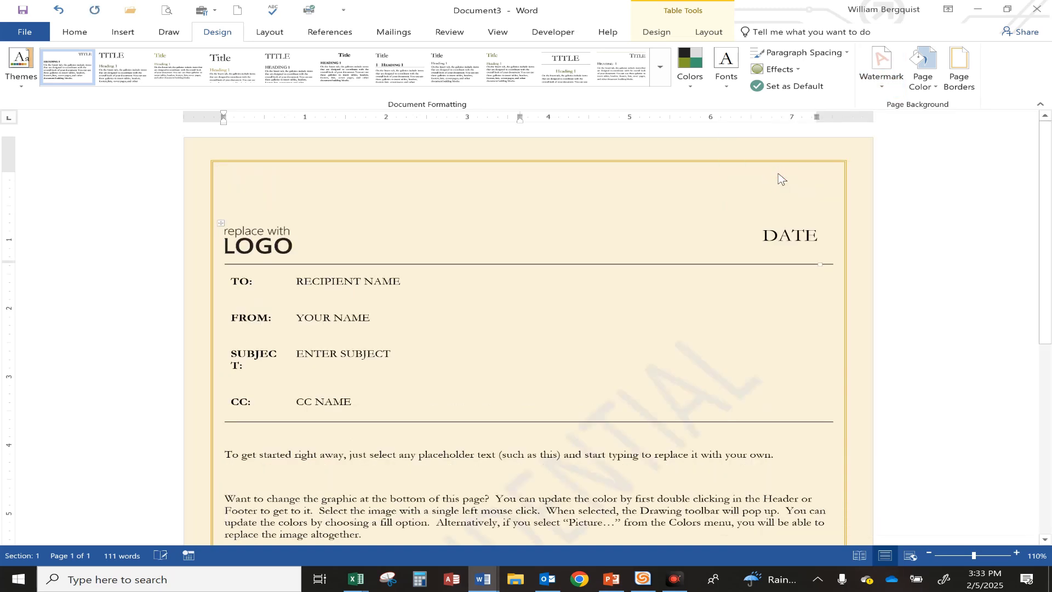
pyautogui.scroll(-3, 682, 289)
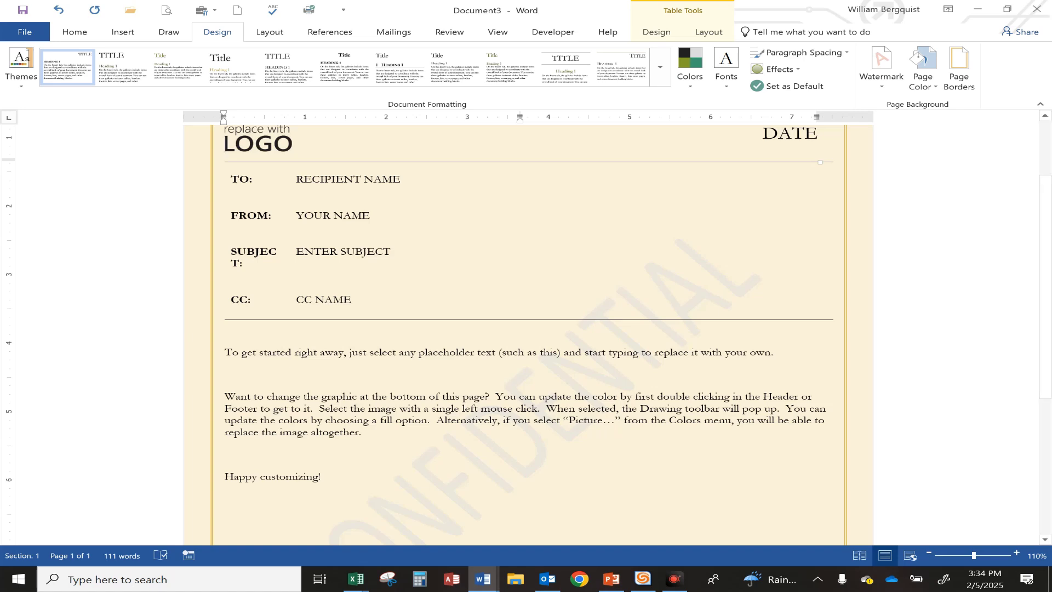
pyautogui.scroll(3, 554, 319)
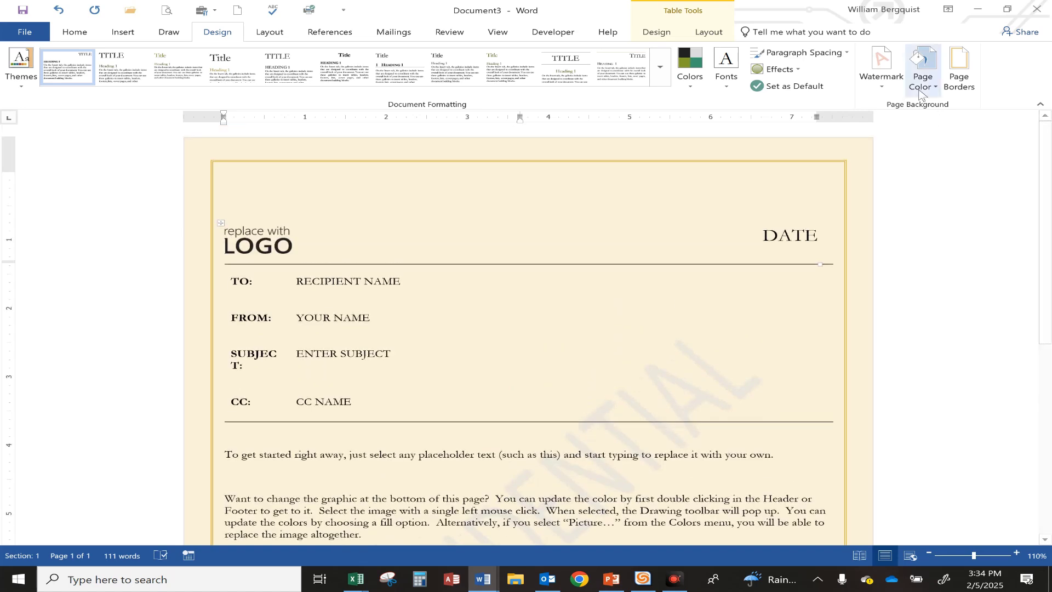
pyautogui.click(881, 78)
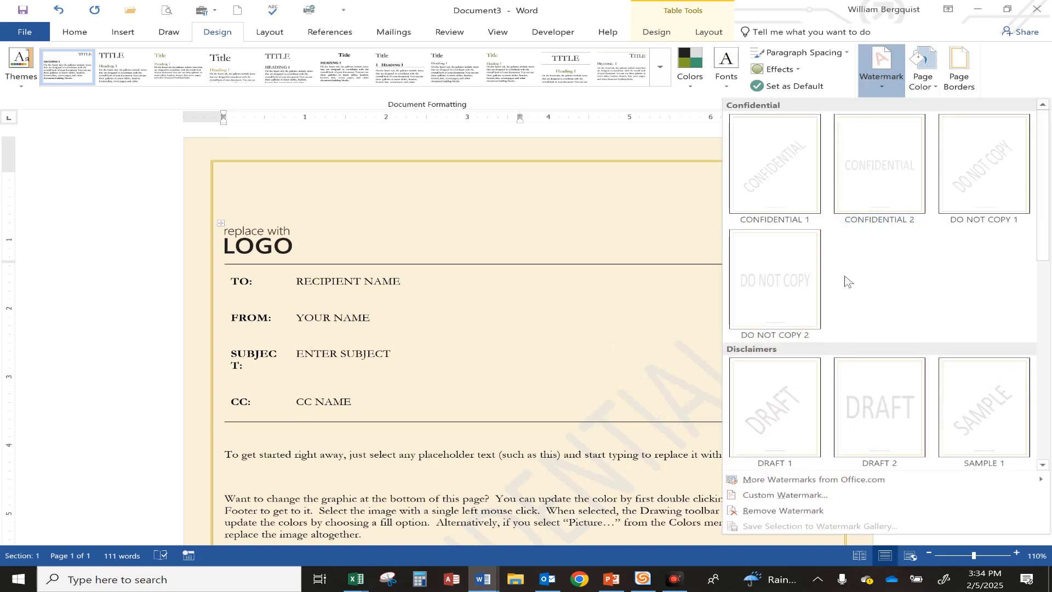
pyautogui.click(783, 512)
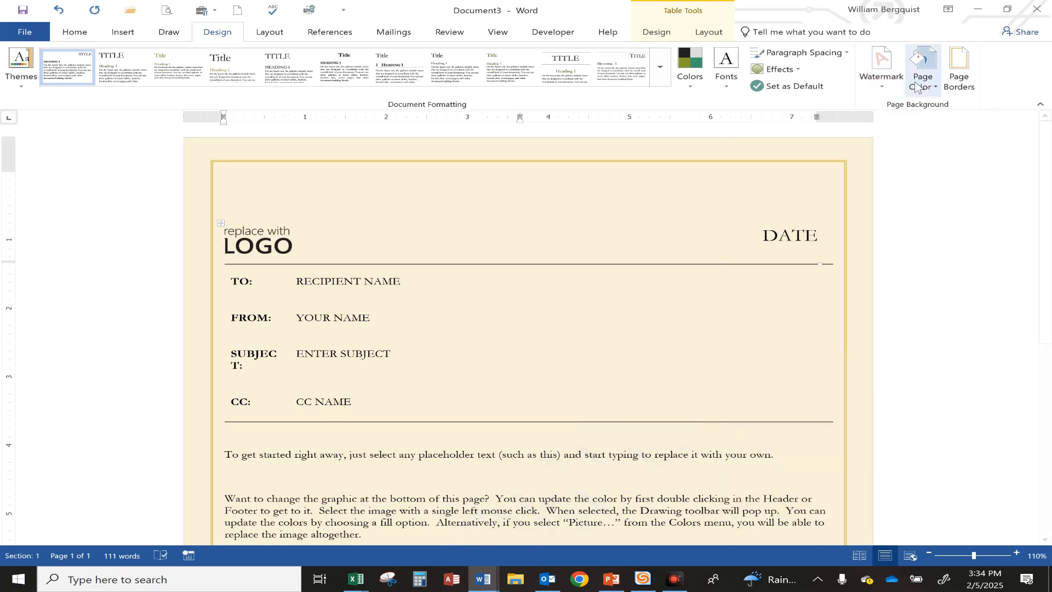
# Step: Set up a custom text watermark that reads "Document Complete"
pyautogui.click(880, 81)
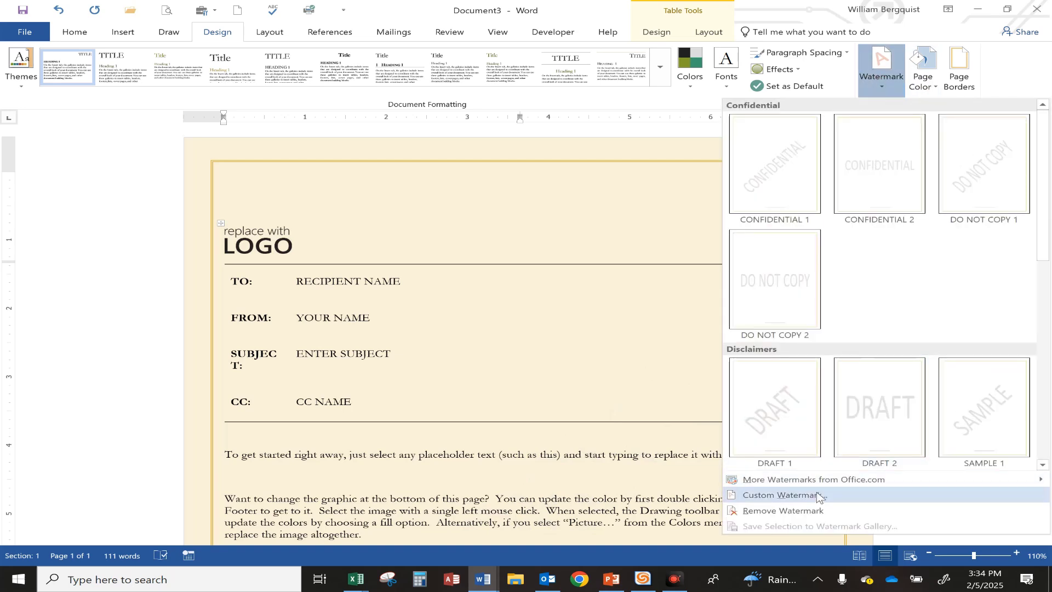
pyautogui.click(796, 497)
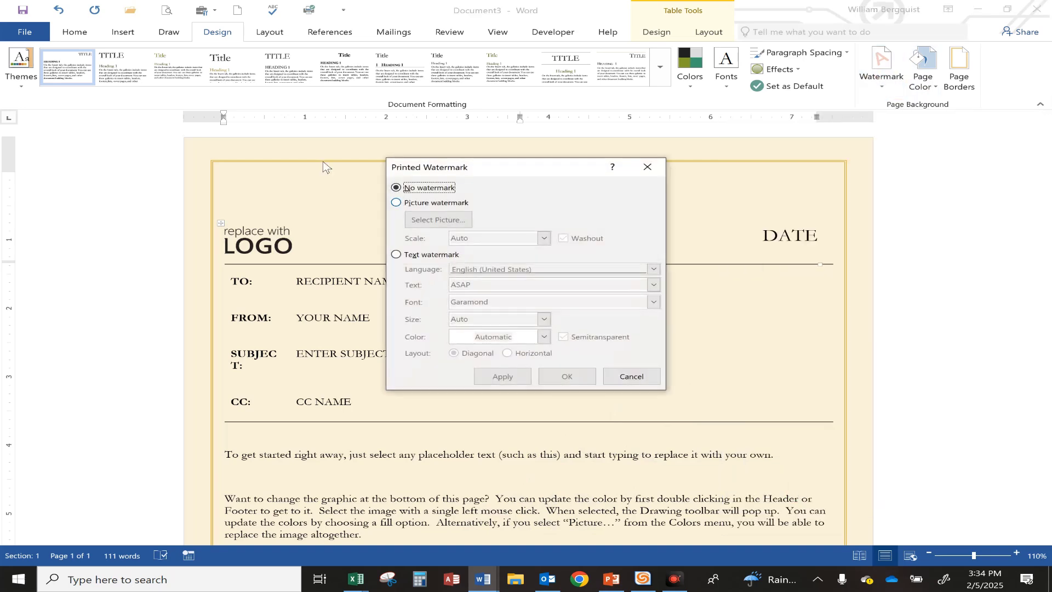
pyautogui.click(423, 204)
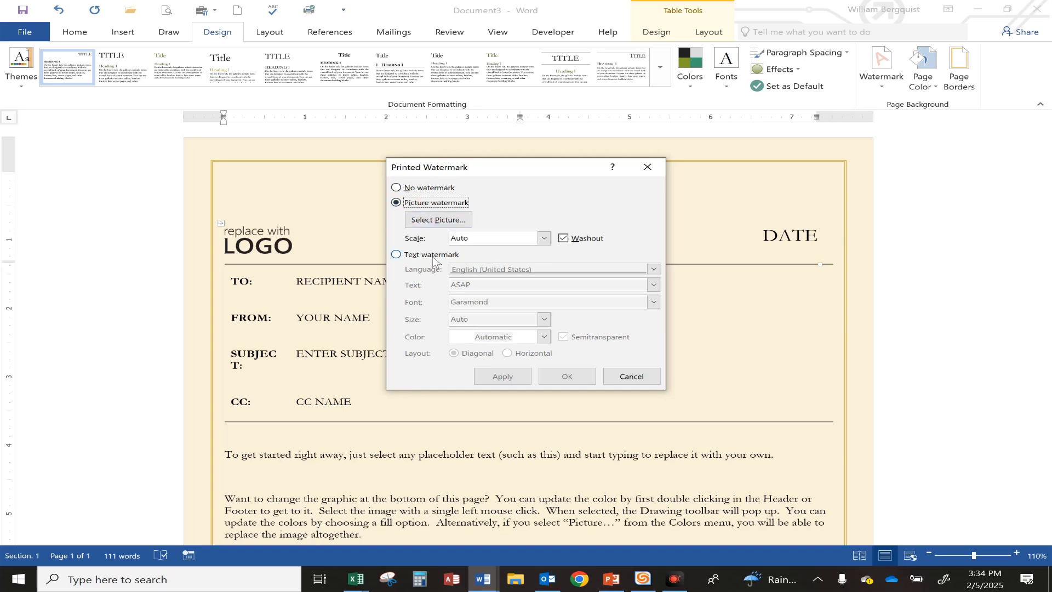
pyautogui.click(415, 256)
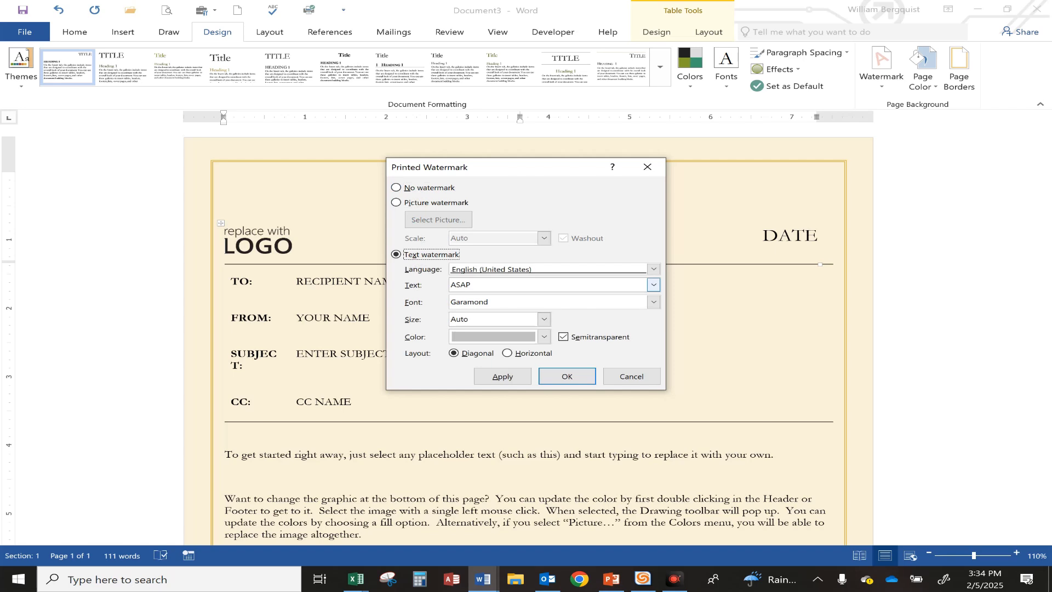
pyautogui.doubleClick(468, 284)
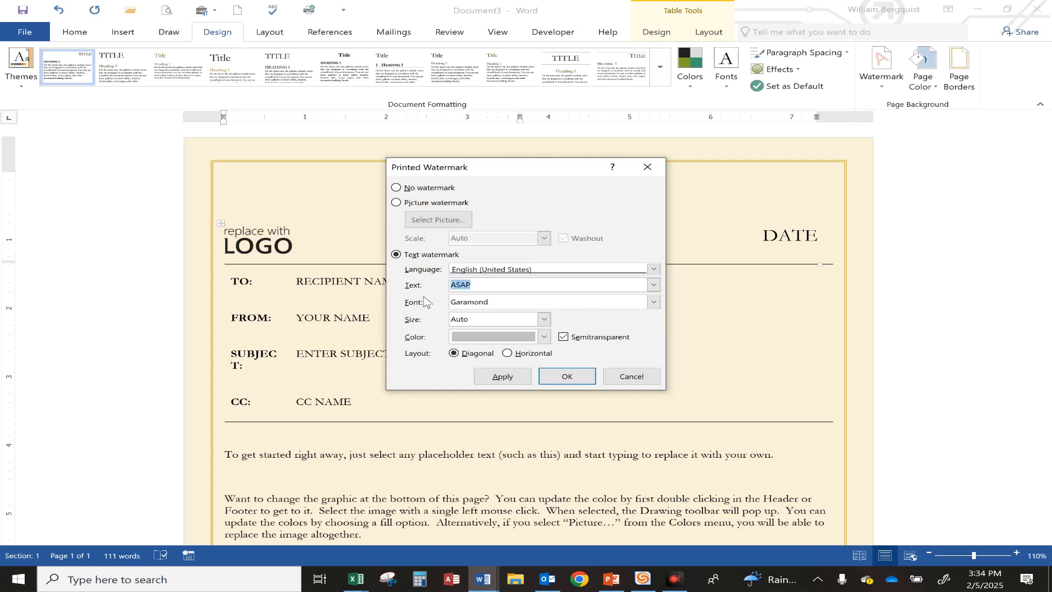
pyautogui.write('Document Complete')
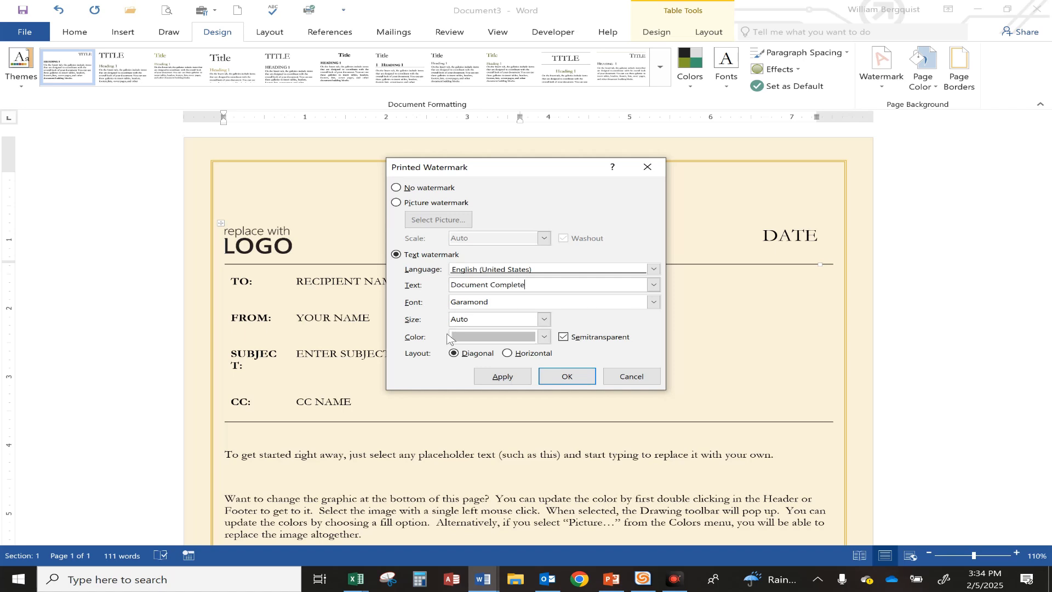
# Step: Keep the custom watermark's size at Auto, apply it to the memo and check it on the page
pyautogui.click(549, 321)
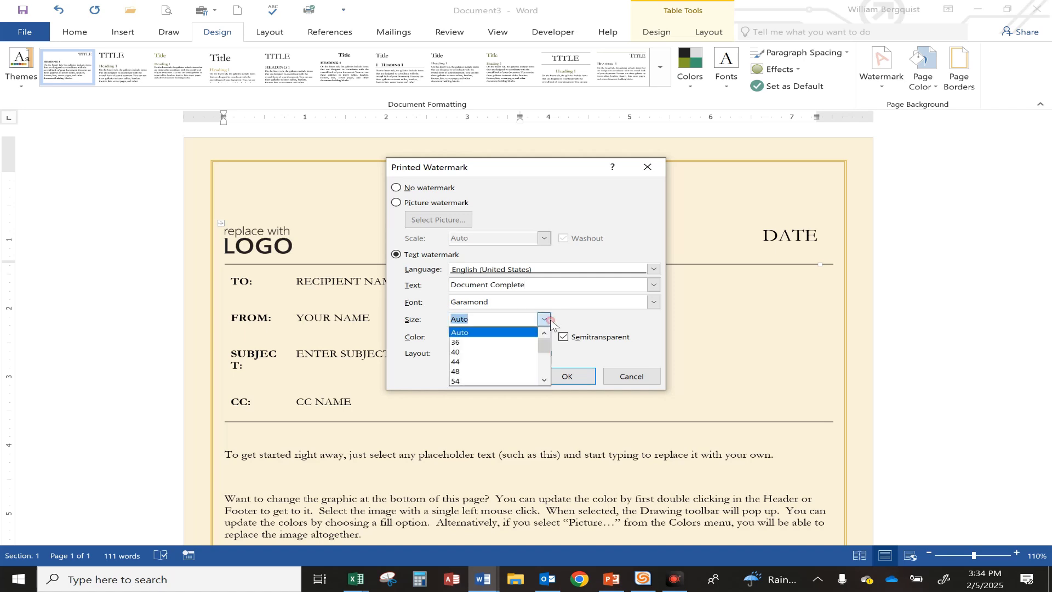
pyautogui.click(550, 322)
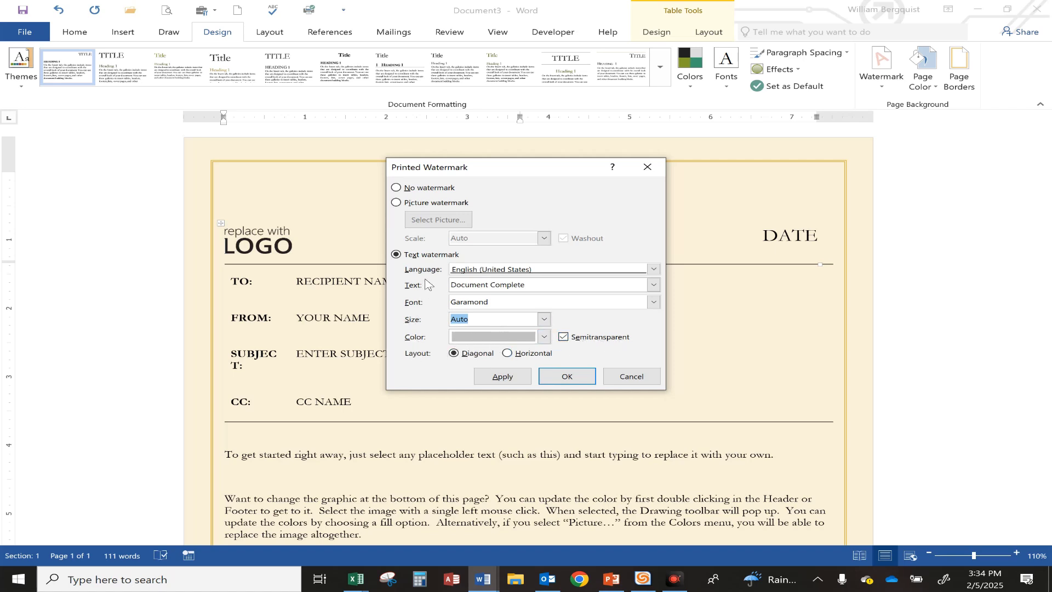
pyautogui.click(567, 377)
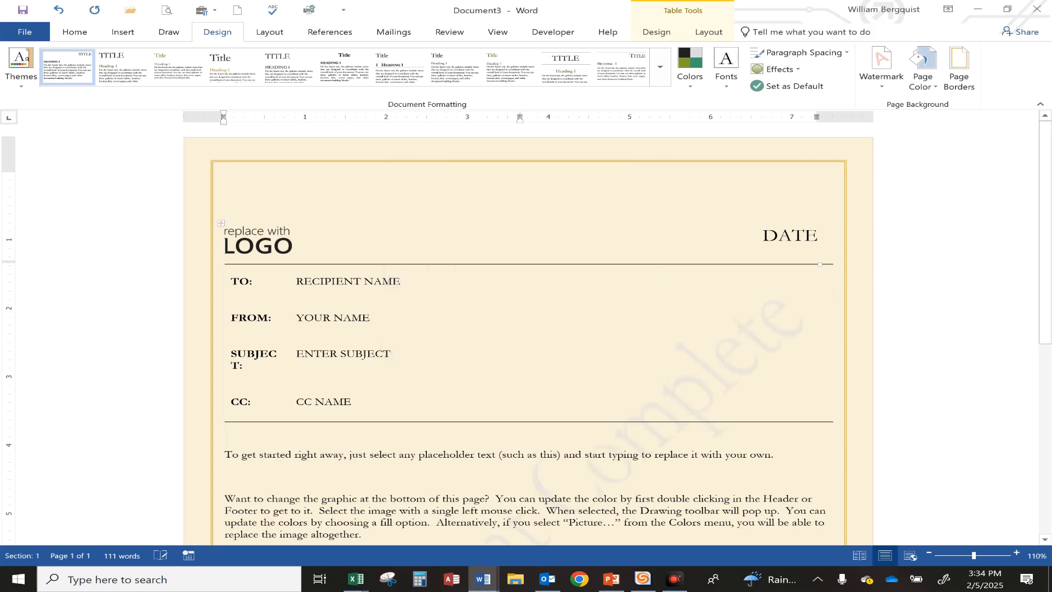
pyautogui.scroll(-5, 528, 334)
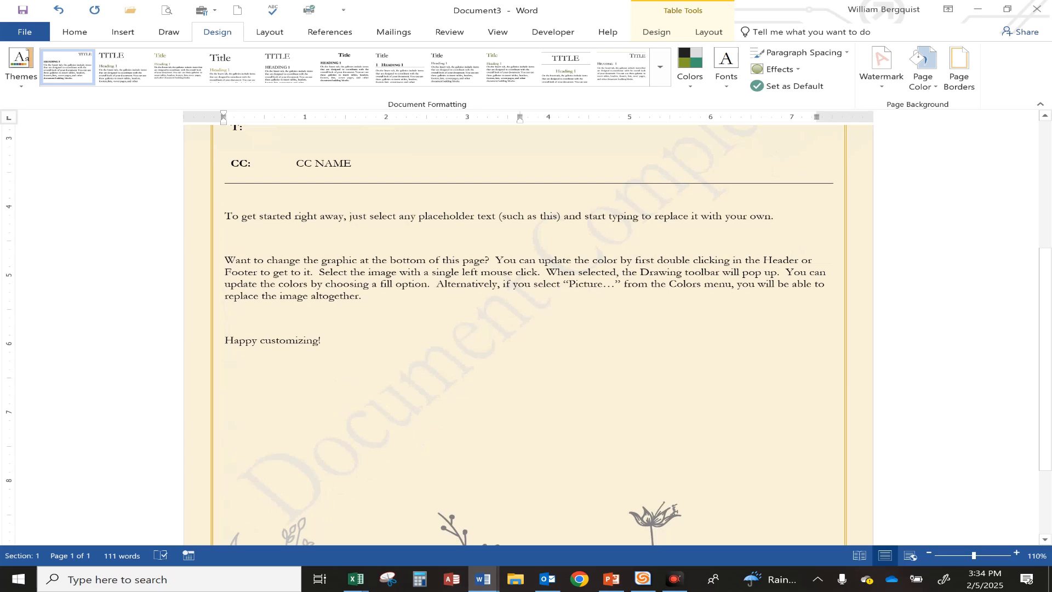
pyautogui.scroll(5, 389, 239)
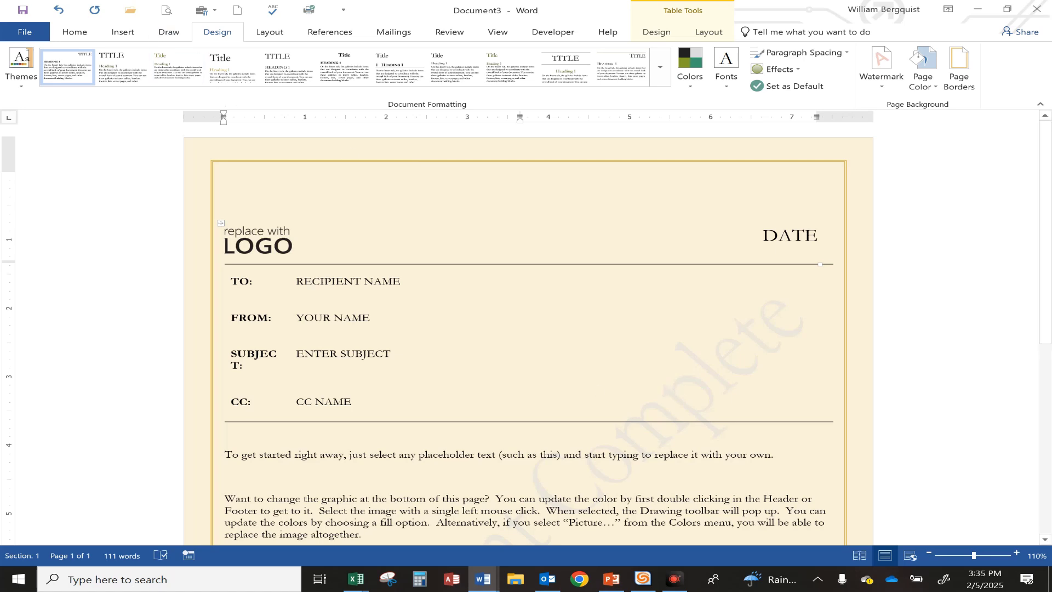
pyautogui.scroll(-2, 657, 396)
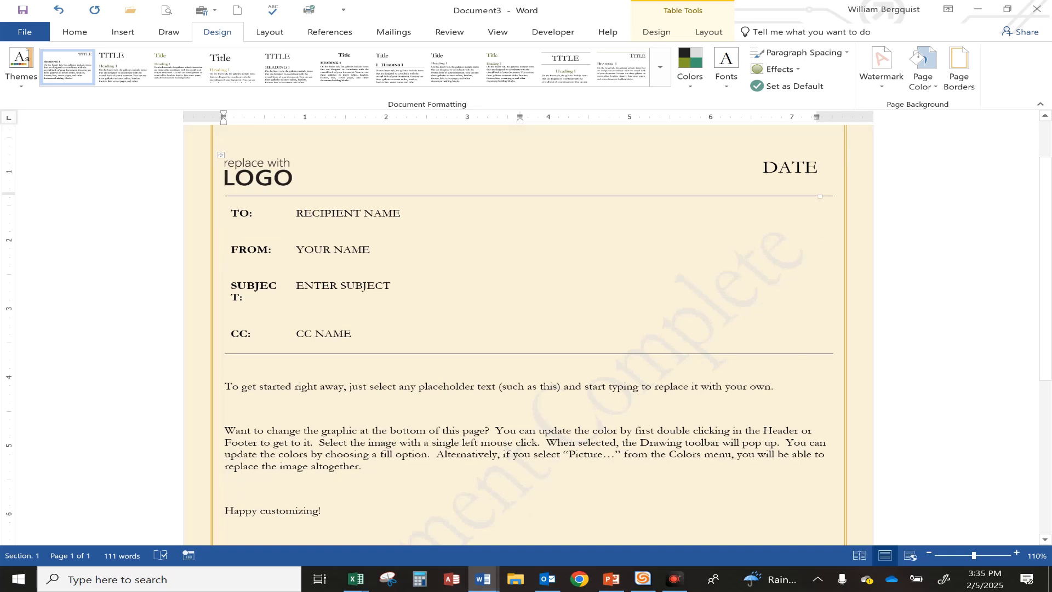
pyautogui.scroll(2, 477, 300)
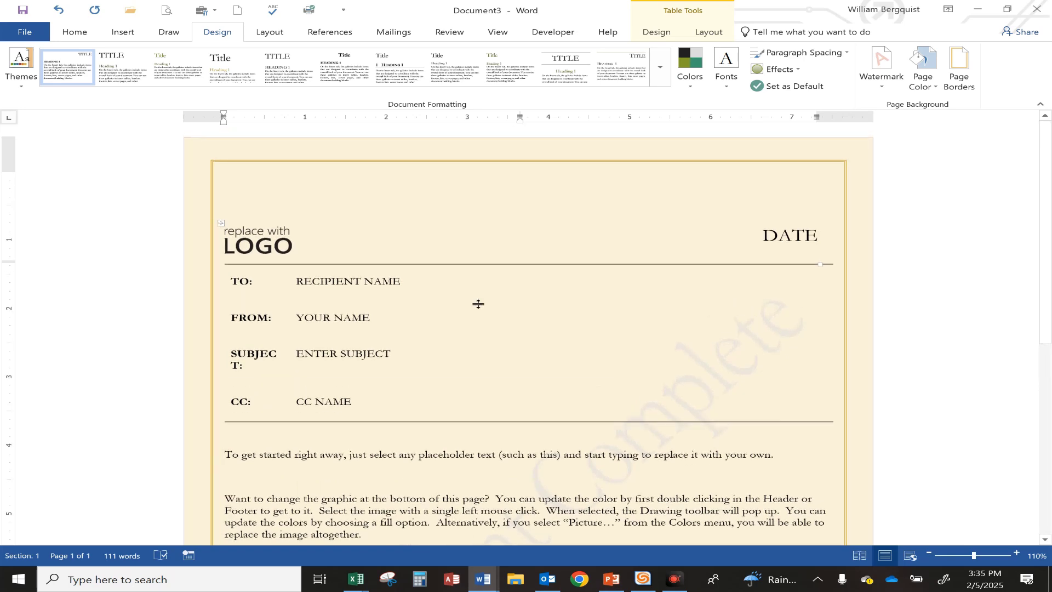